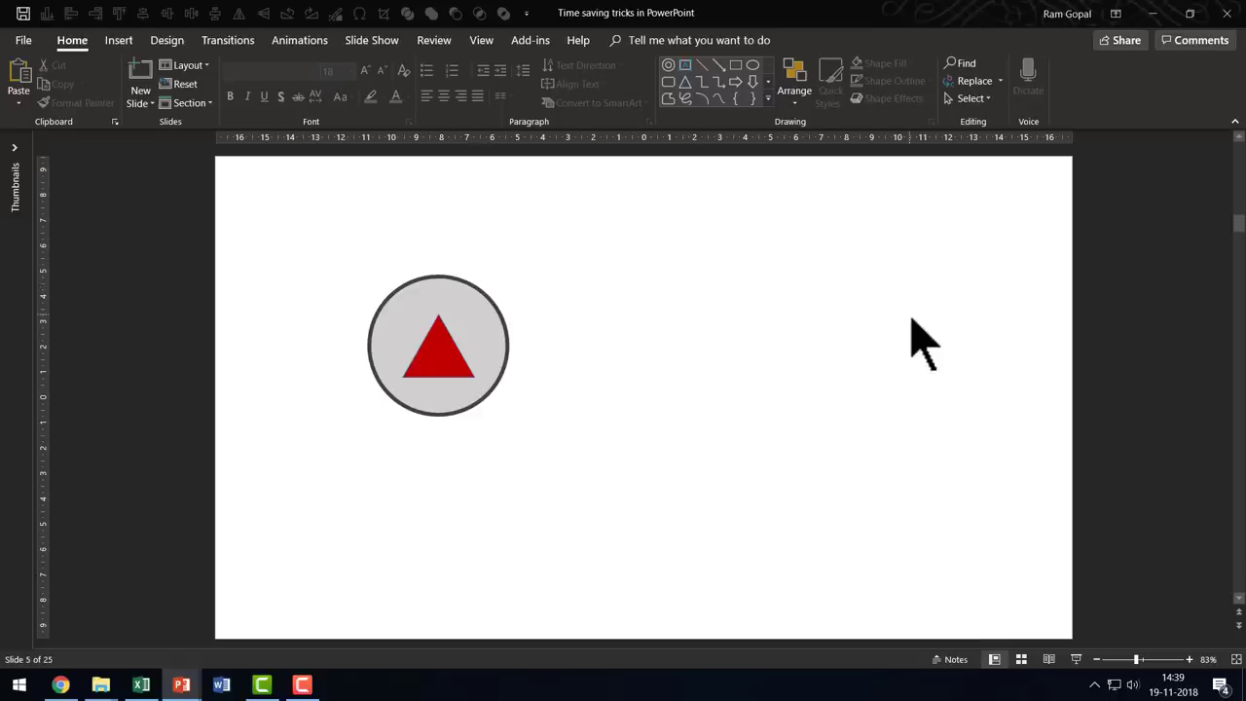
- Copy and paste the grey circle, place the copy to the right of the original, and delete that copy
{"action": "left_click", "coordinate": [498, 321]}
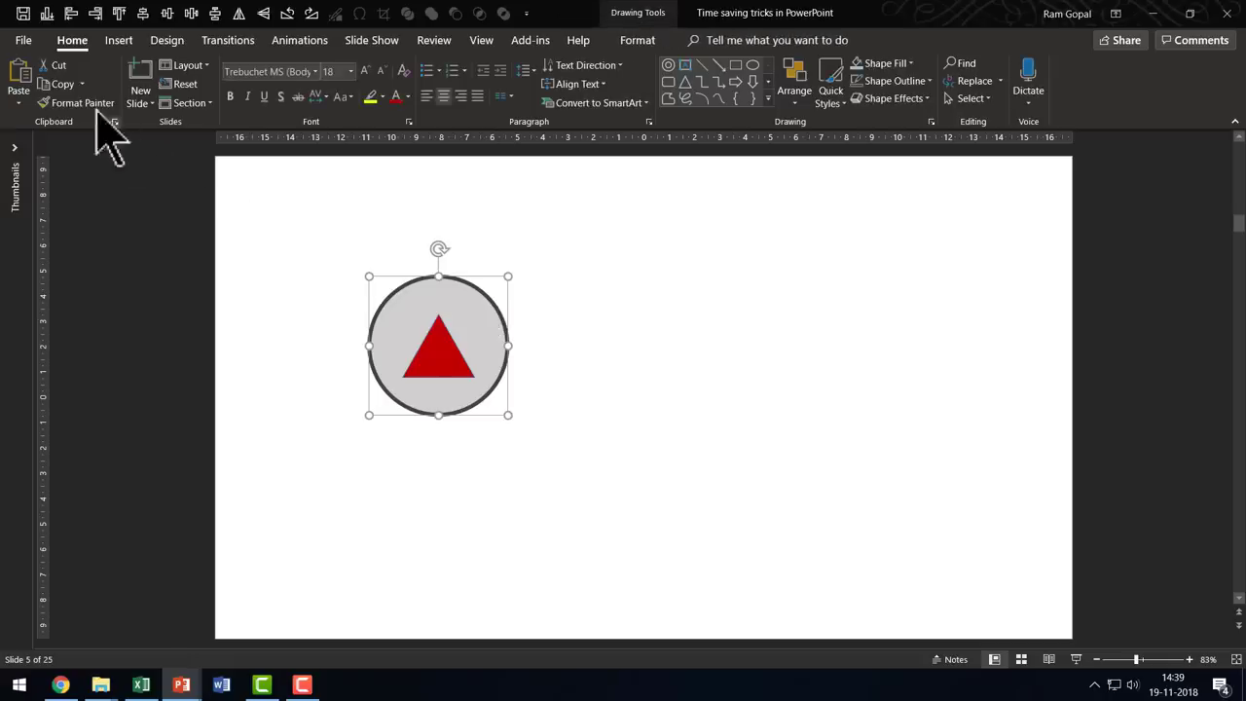
{"action": "right_click", "coordinate": [580, 395]}
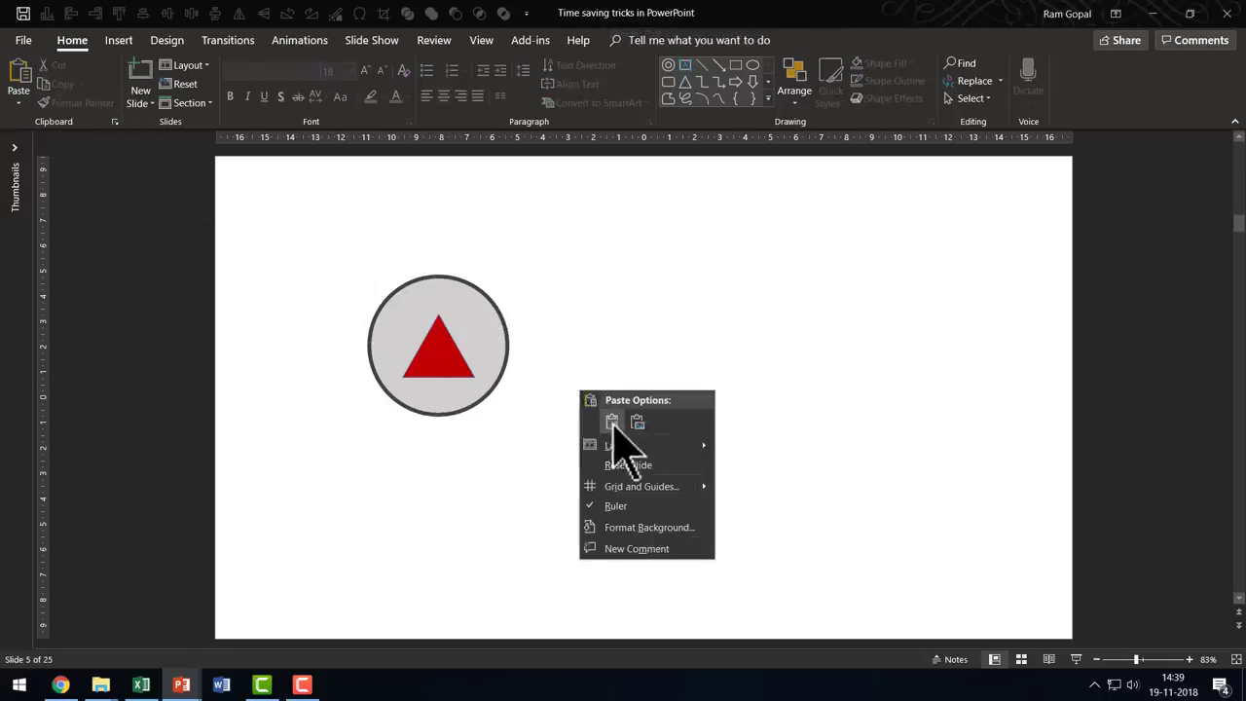
{"action": "left_click", "coordinate": [611, 421]}
{"action": "left_click_drag", "start_coordinate": [431, 345], "coordinate": [849, 337]}
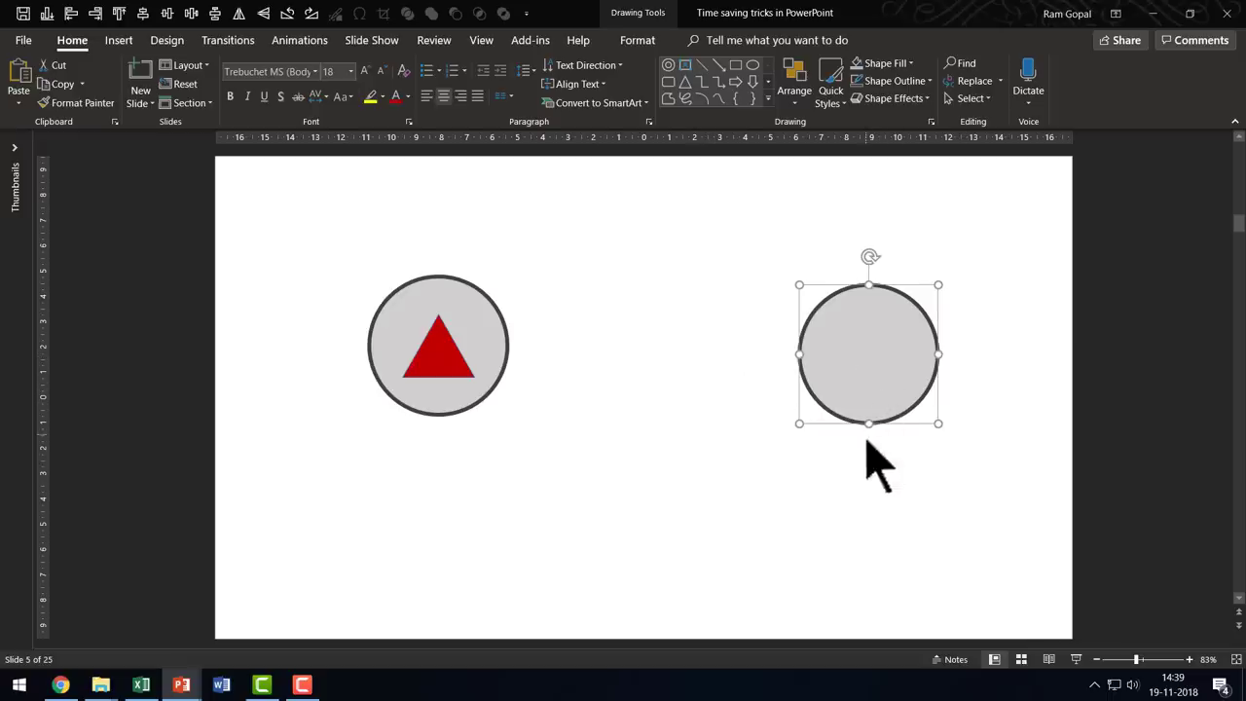
{"action": "key", "text": "Delete"}
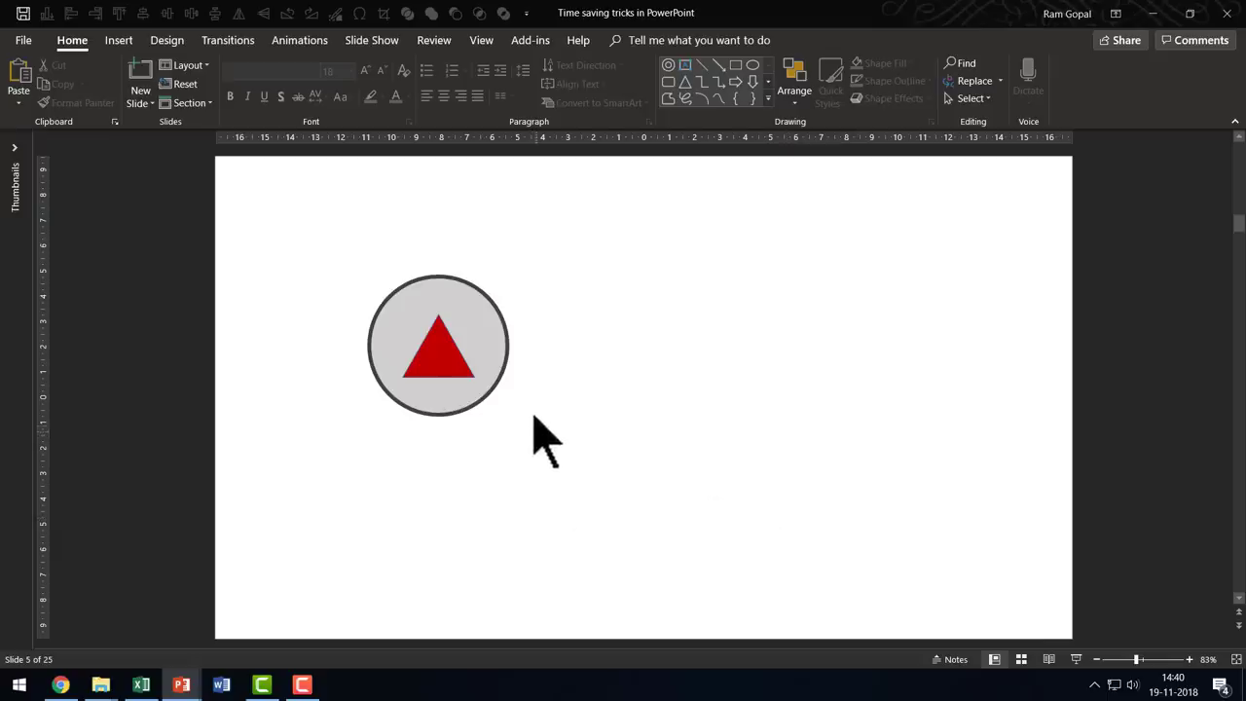
- Duplicate the grey circle straight to the right, level with the original, and delete the duplicate
{"action": "left_click", "coordinate": [500, 338], "text": "ctrl"}
{"action": "left_click_drag", "start_coordinate": [500, 341], "coordinate": [852, 365]}
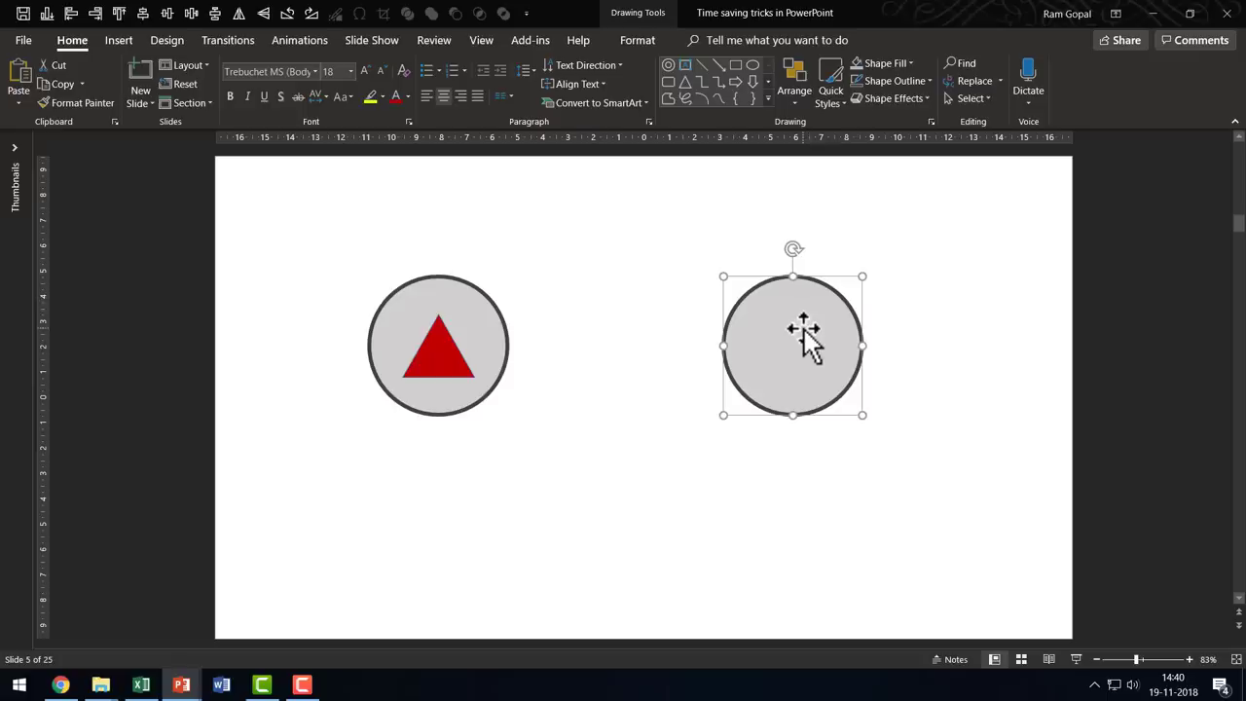
{"action": "key", "text": "Delete"}
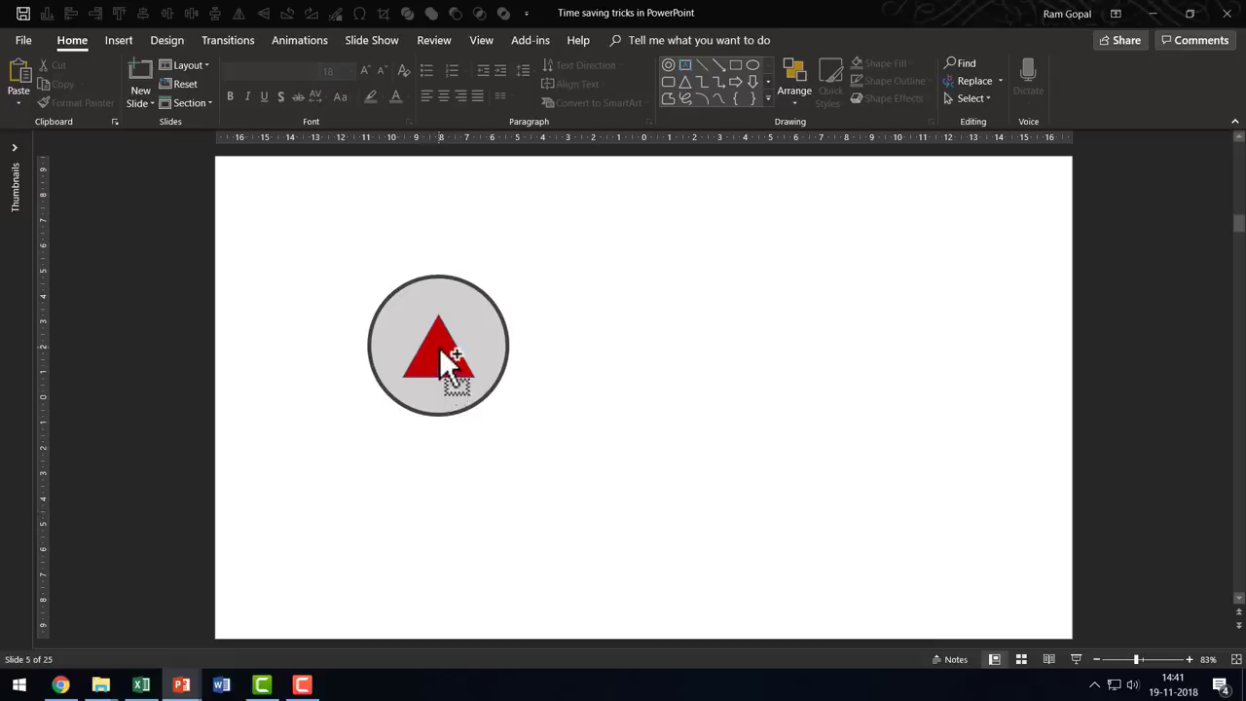
- Duplicate the red triangle straight down to below the circle, vertically aligned with the original
{"action": "mouse_move", "coordinate": [440, 349]}
{"action": "left_mouse_down"}
{"action": "mouse_move", "coordinate": [445, 517]}
{"action": "mouse_move", "coordinate": [595, 516]}
{"action": "mouse_move", "coordinate": [361, 521]}
{"action": "mouse_move", "coordinate": [529, 520]}
{"action": "mouse_move", "coordinate": [492, 527]}
{"action": "left_mouse_up"}
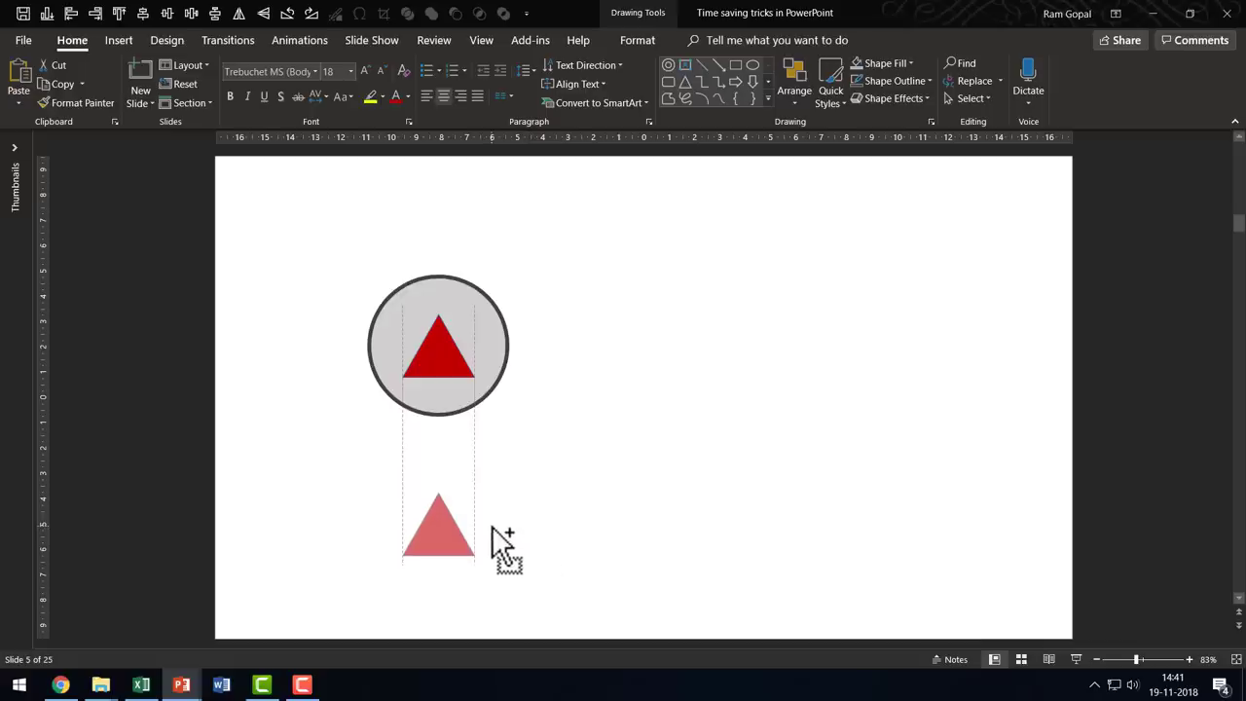
{"action": "left_click_drag", "start_coordinate": [491, 527], "coordinate": [492, 541]}
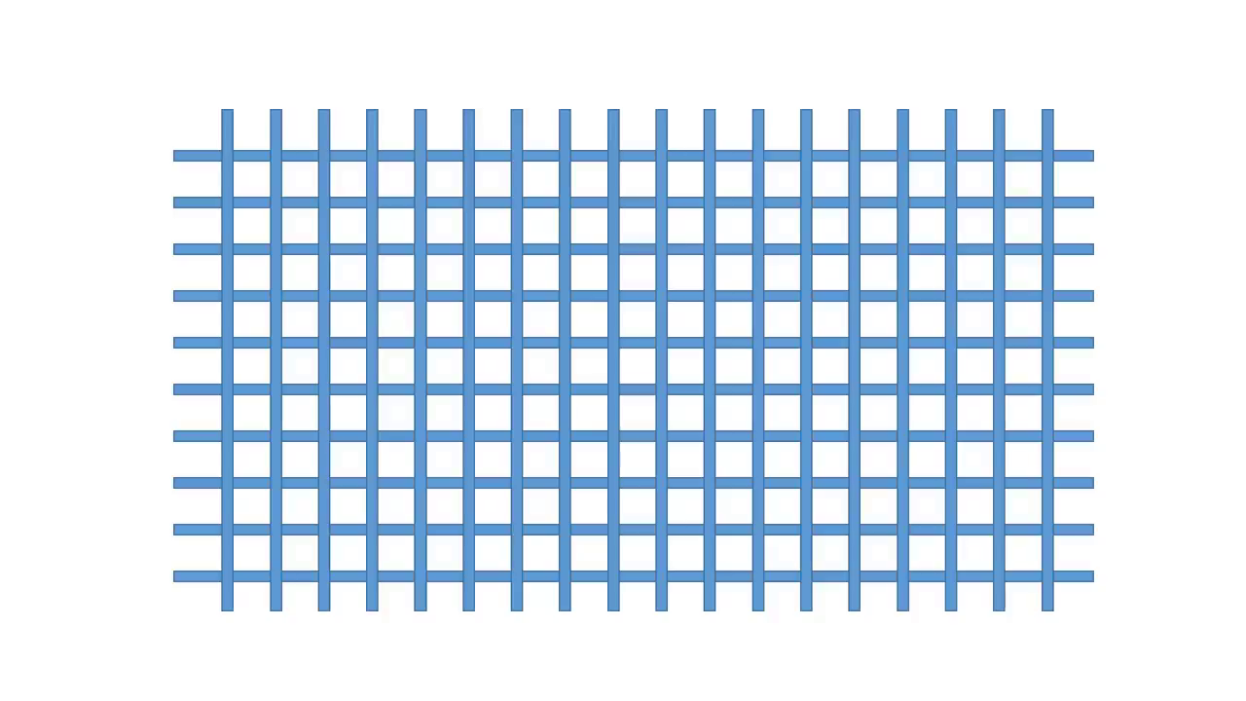
- Exit the slide show and delete the whole grid of blue bars from slide 7
{"action": "key", "text": "Escape"}
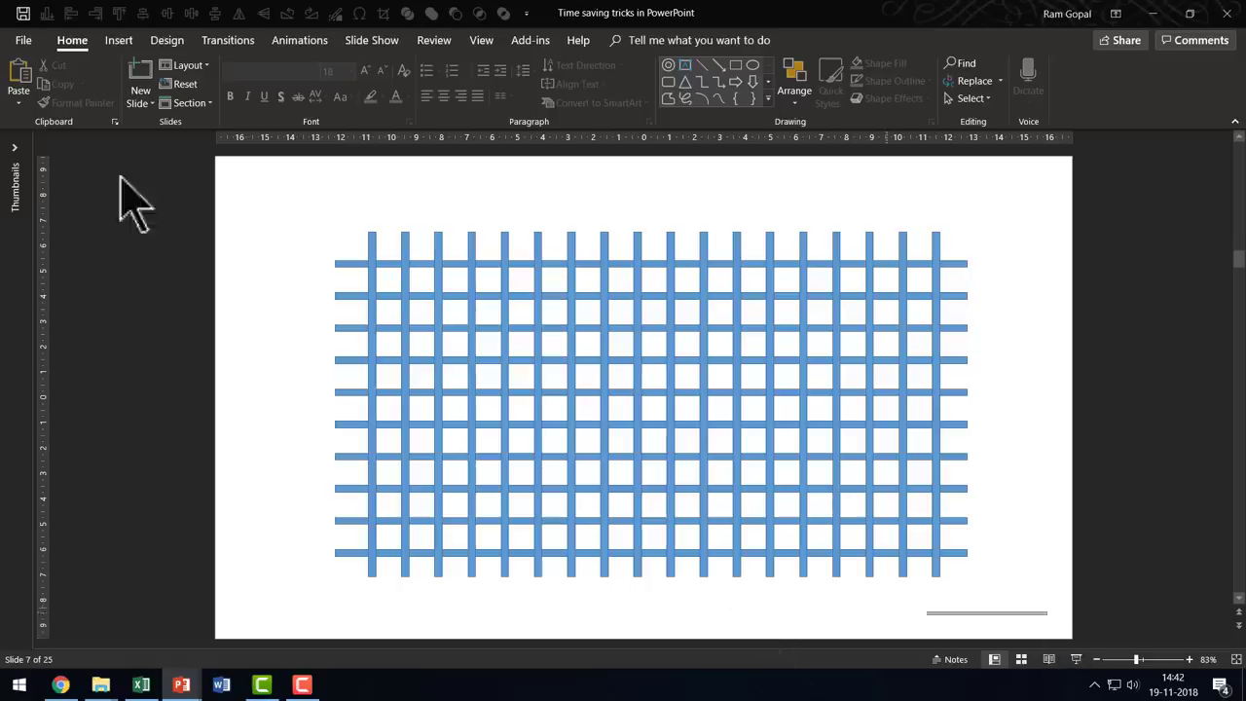
{"action": "key", "text": "ctrl+a"}
{"action": "key", "text": "Delete"}
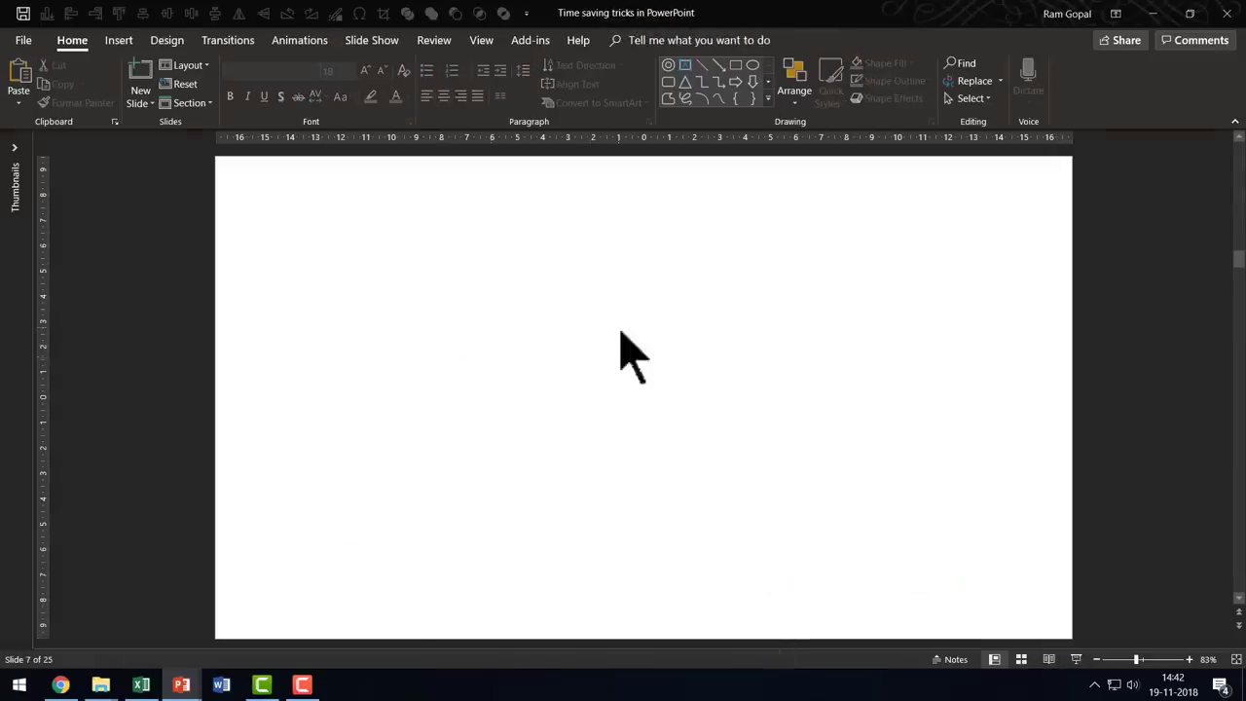
- Draw a thin horizontal rectangle about 25 cm long near the slide's upper part and place an aligned duplicate just below it
{"action": "left_click", "coordinate": [735, 66]}
{"action": "mouse_move", "coordinate": [305, 264]}
{"action": "left_mouse_down"}
{"action": "mouse_move", "coordinate": [726, 320]}
{"action": "mouse_move", "coordinate": [930, 283]}
{"action": "left_mouse_up"}
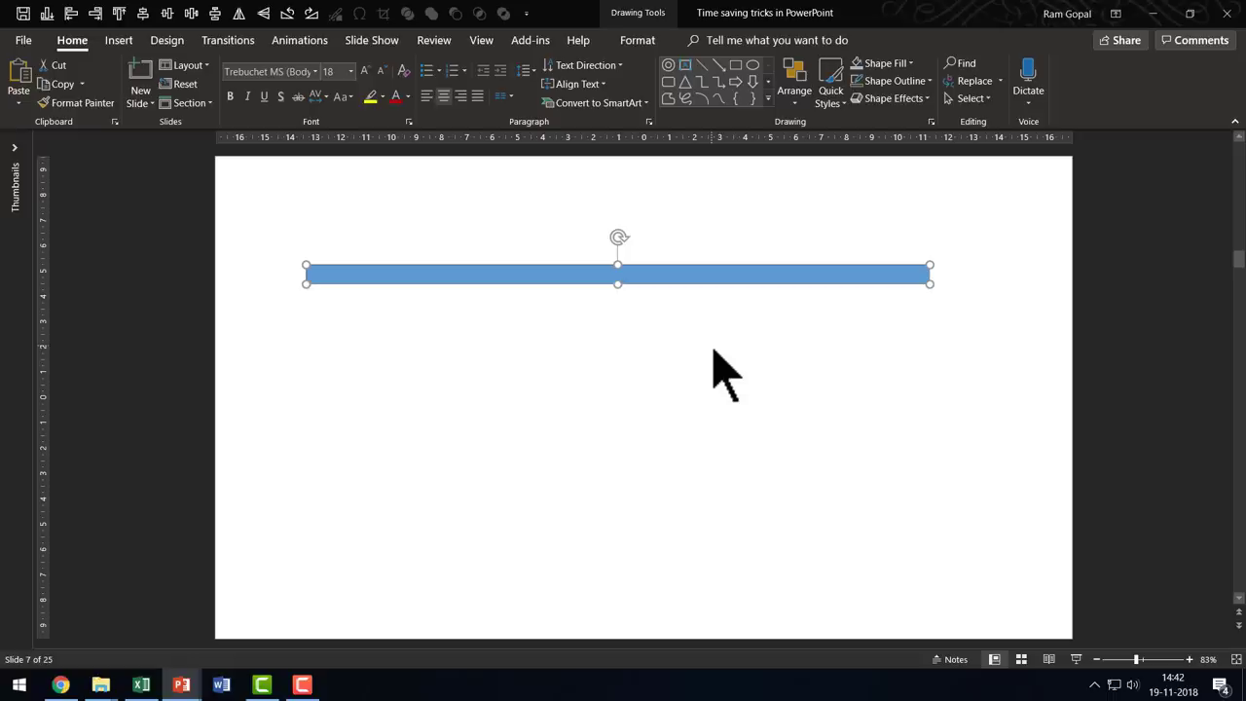
{"action": "key", "text": "ctrl+d"}
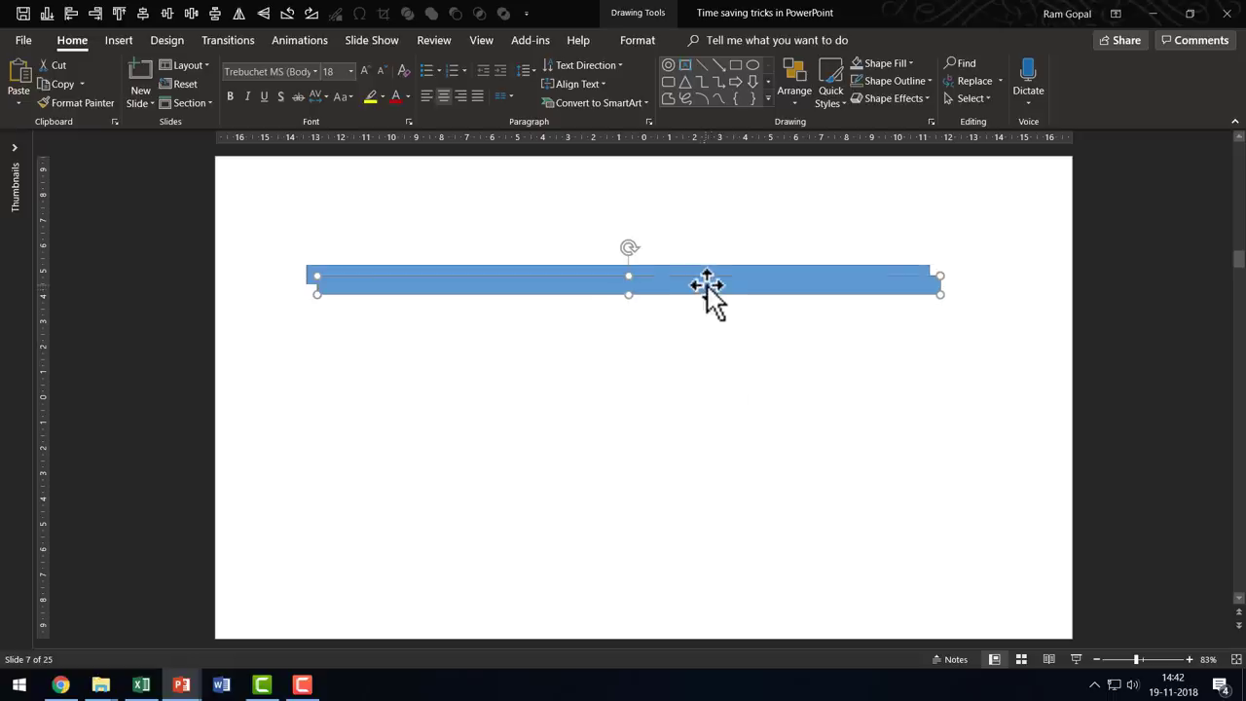
{"action": "left_click_drag", "start_coordinate": [707, 284], "coordinate": [695, 319]}
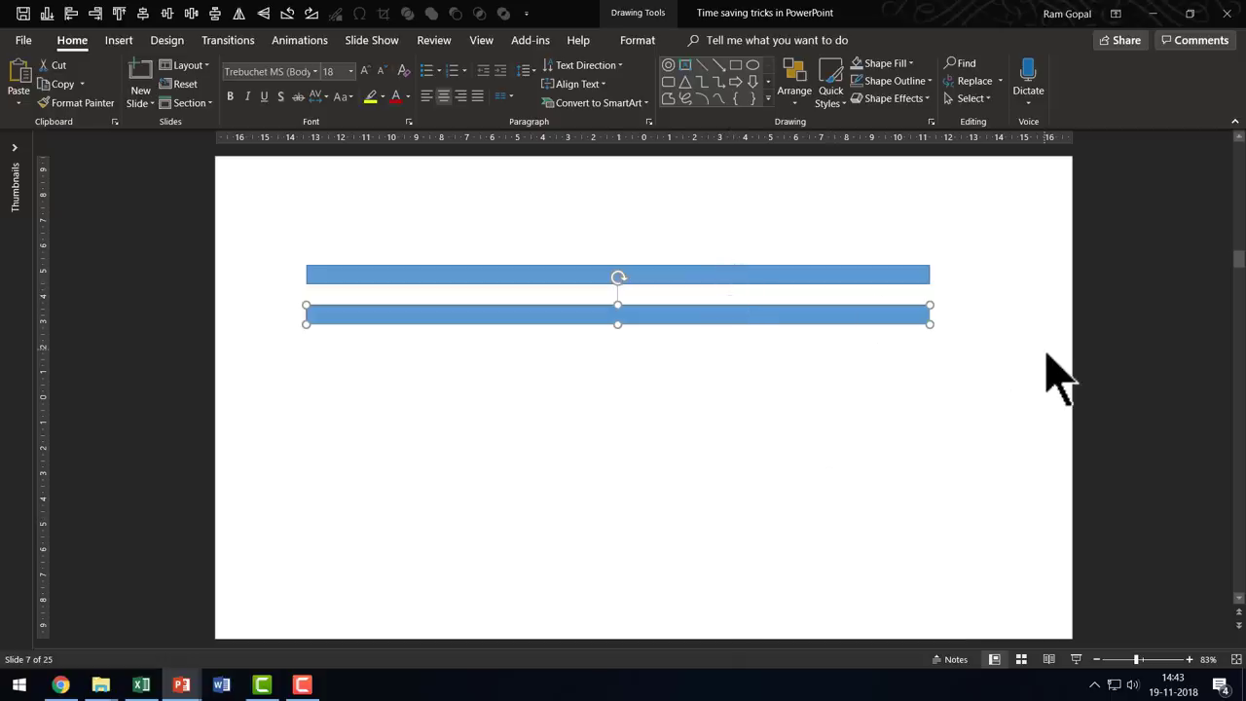
- Repeat the spaced duplication downwards until nine horizontal bars fill the slide
{"action": "key", "text": "ctrl+d"}
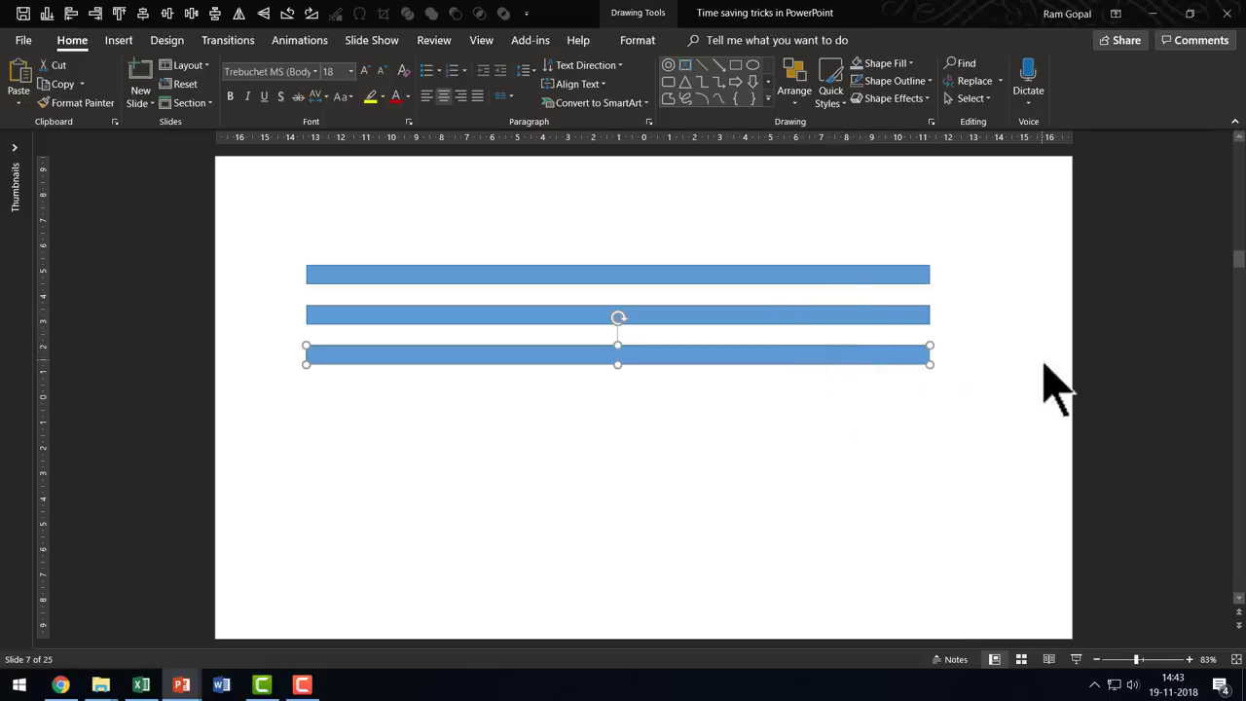
{"action": "key", "text": "ctrl+d"}
{"action": "key", "text": "ctrl+d"}
{"action": "key", "text": "ctrl+d"}
{"action": "key", "text": "ctrl+d"}
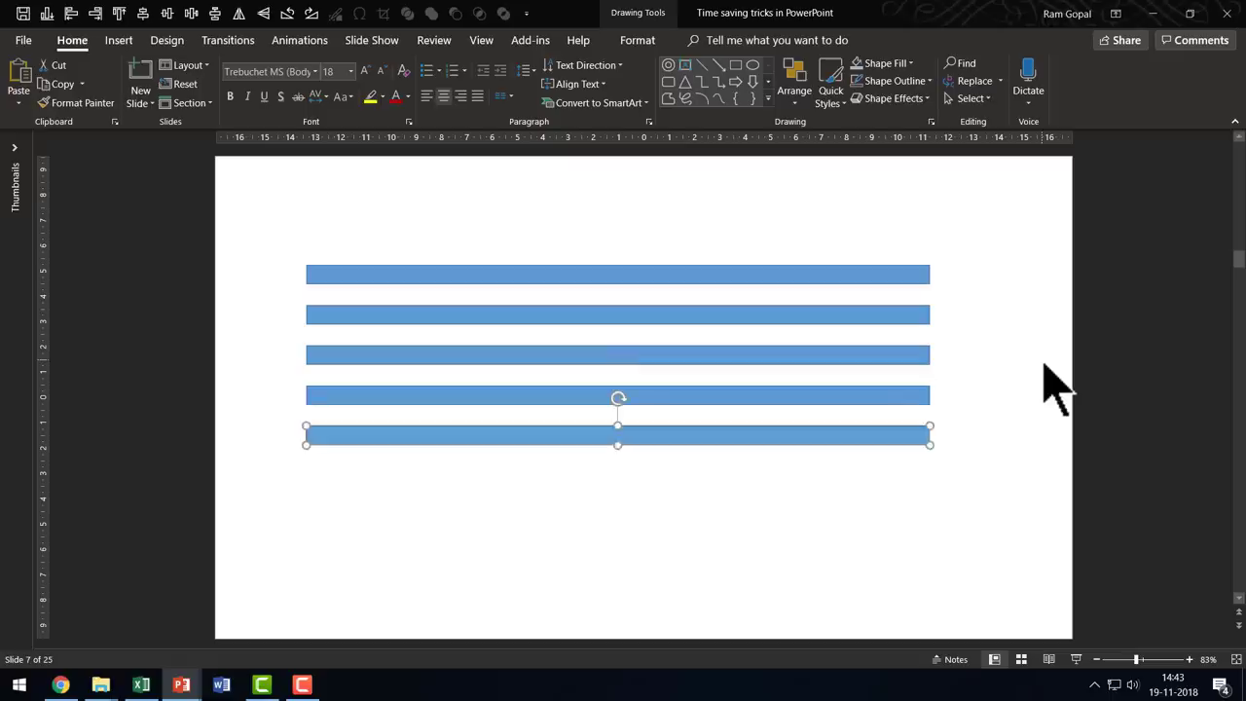
{"action": "key", "text": "ctrl+d"}
{"action": "key", "text": "ctrl+d"}
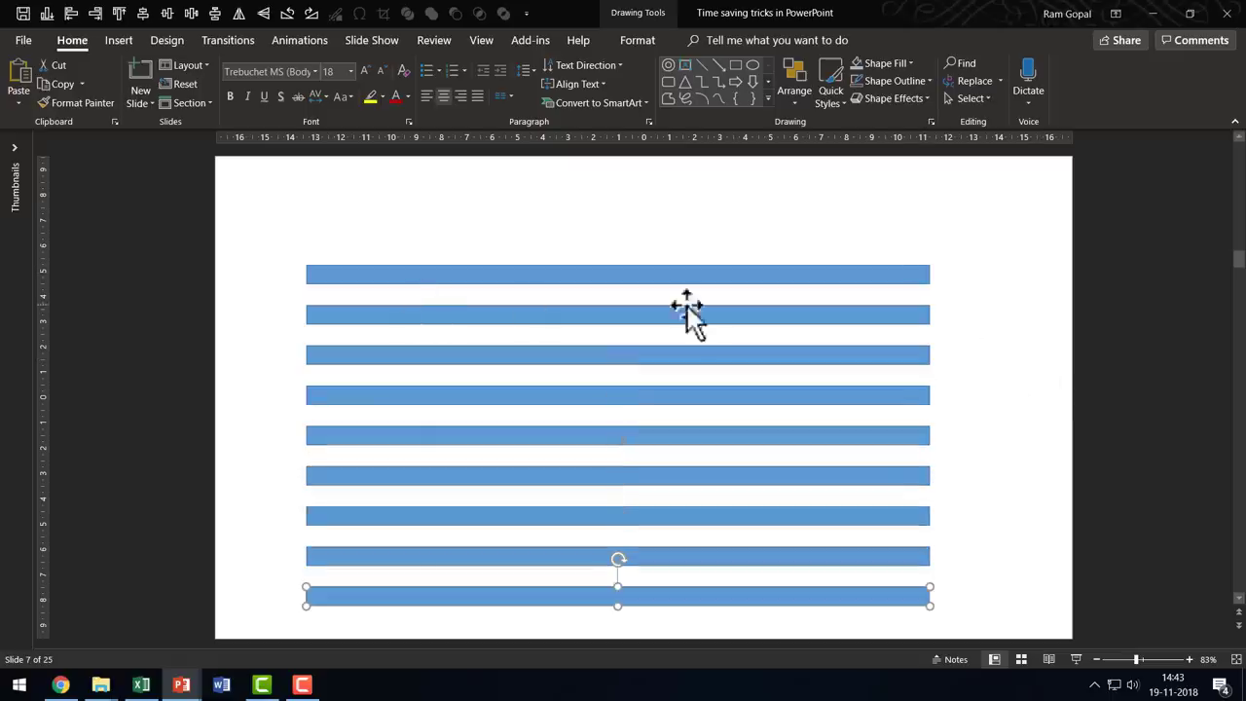
- Draw a narrow vertical rectangle across the left ends of the horizontal bars and place a level duplicate slightly to its right
{"action": "left_click", "coordinate": [736, 65]}
{"action": "left_click_drag", "start_coordinate": [340, 236], "coordinate": [329, 640]}
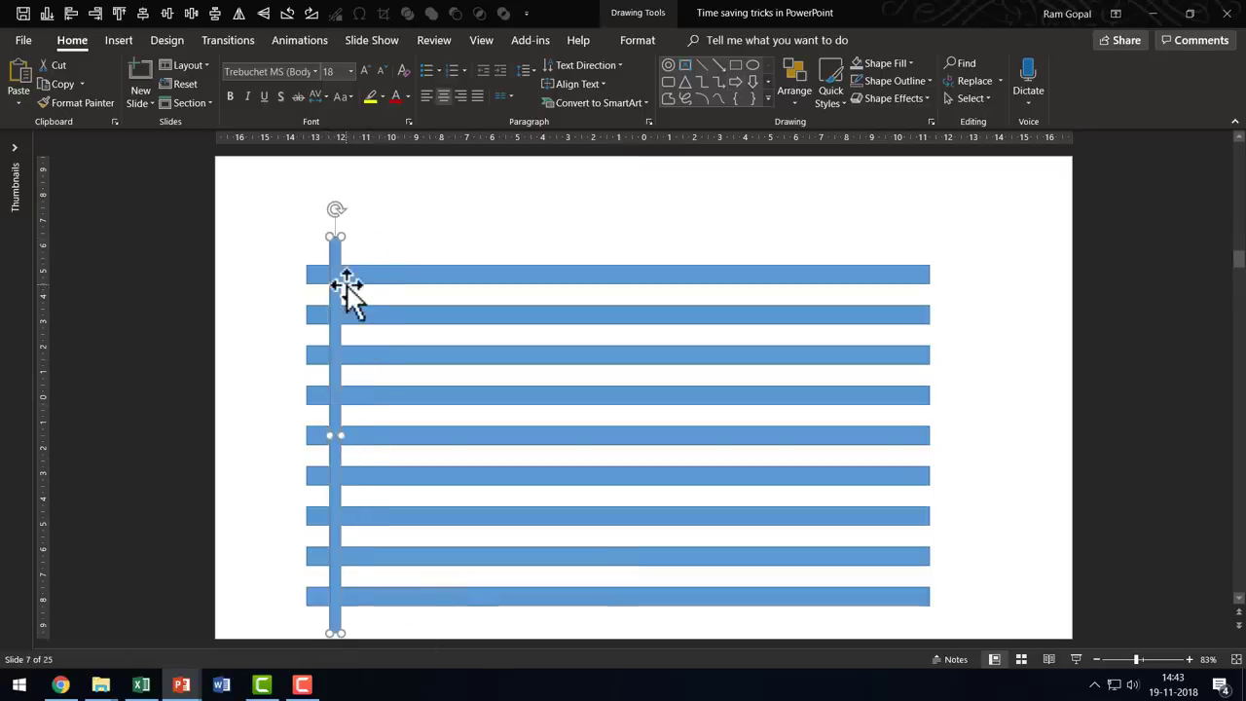
{"action": "left_click_drag", "start_coordinate": [356, 273], "coordinate": [379, 265], "text": "ctrl"}
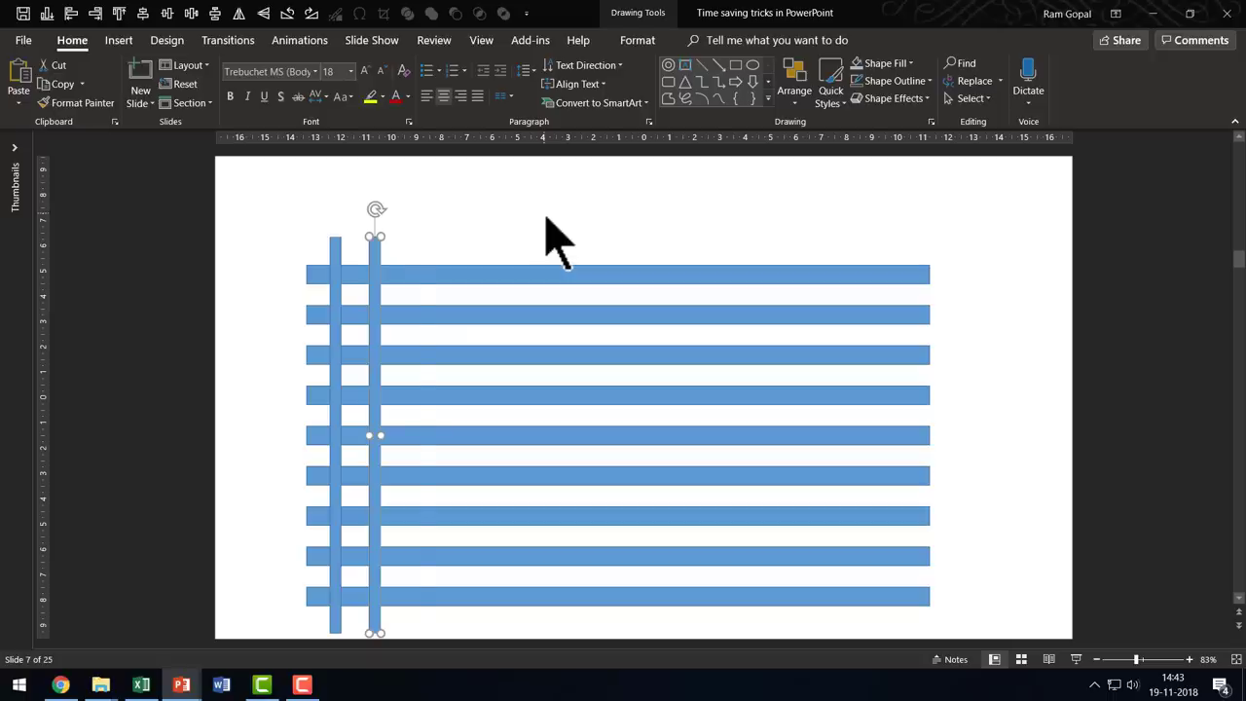
- Repeat the spaced duplication to the right until fifteen vertical bars complete the grid, and deselect
{"action": "key", "text": "ctrl+d"}
{"action": "key", "text": "ctrl+d"}
{"action": "key", "text": "ctrl+d"}
{"action": "key", "text": "ctrl+d"}
{"action": "key", "text": "ctrl+d"}
{"action": "key", "text": "ctrl+d"}
{"action": "key", "text": "ctrl+d"}
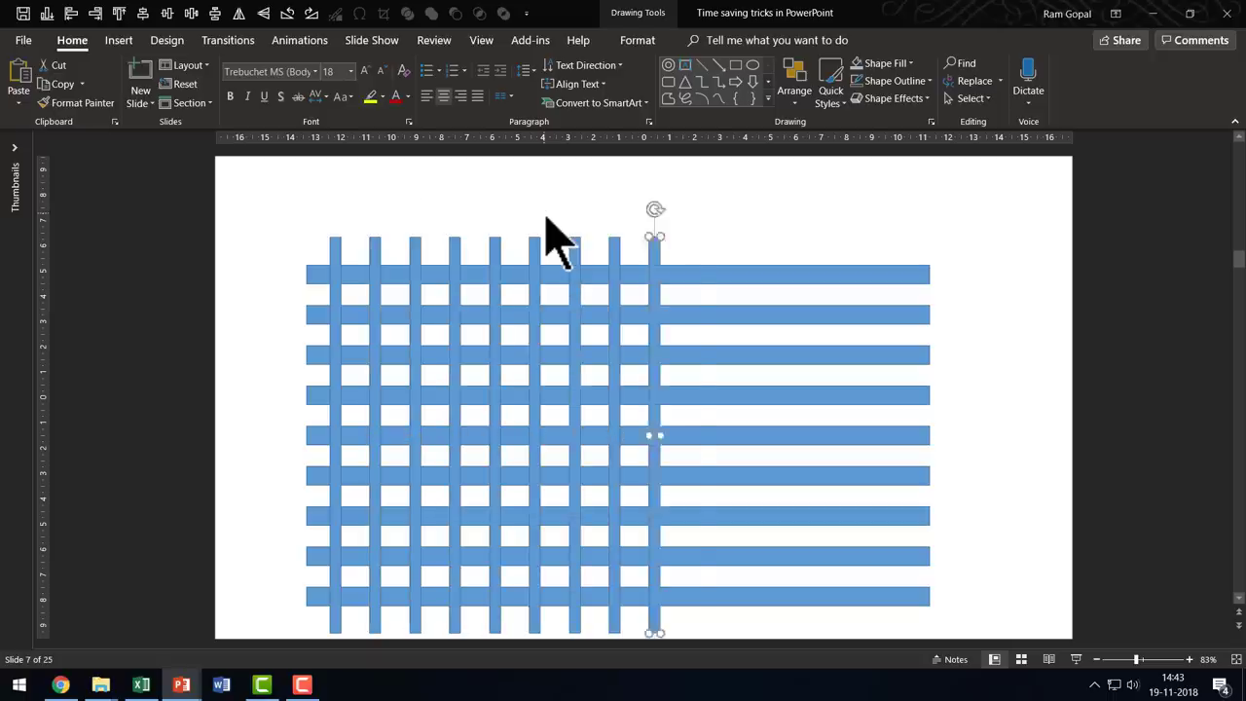
{"action": "key", "text": "ctrl+d"}
{"action": "key", "text": "ctrl+d"}
{"action": "key", "text": "ctrl+d"}
{"action": "key", "text": "ctrl+d"}
{"action": "key", "text": "ctrl+d"}
{"action": "key", "text": "ctrl+d"}
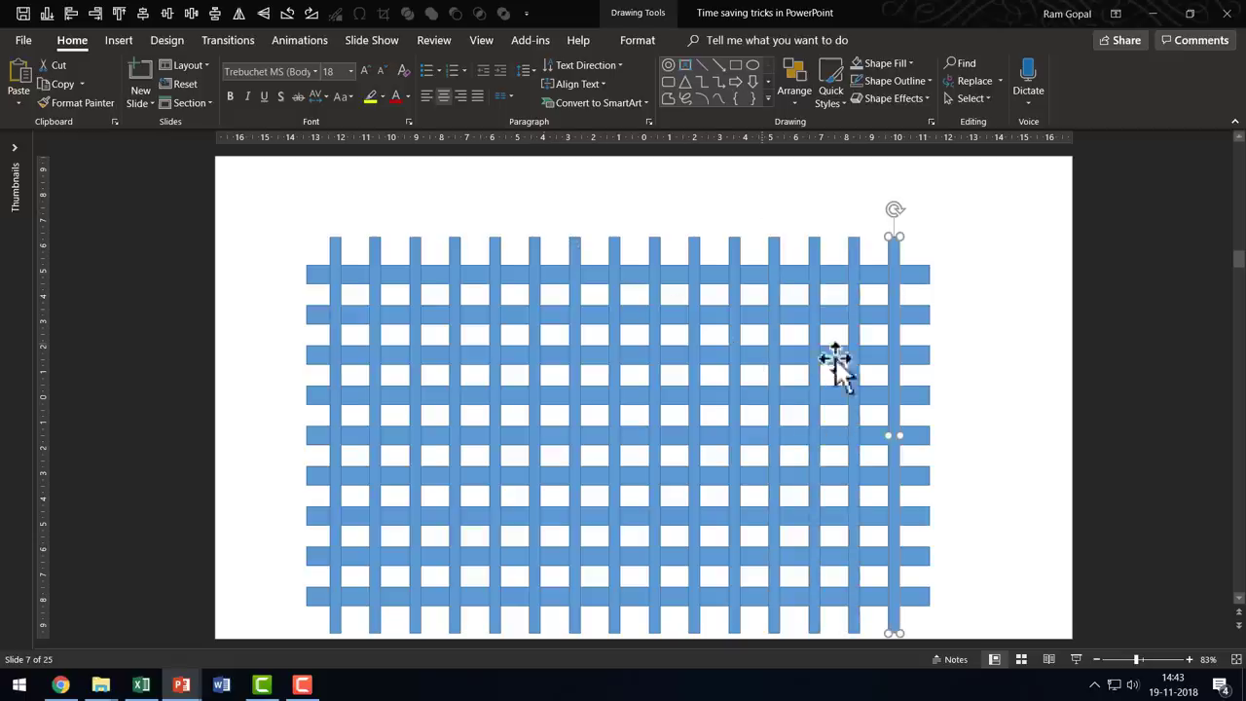
{"action": "left_click", "coordinate": [993, 397]}
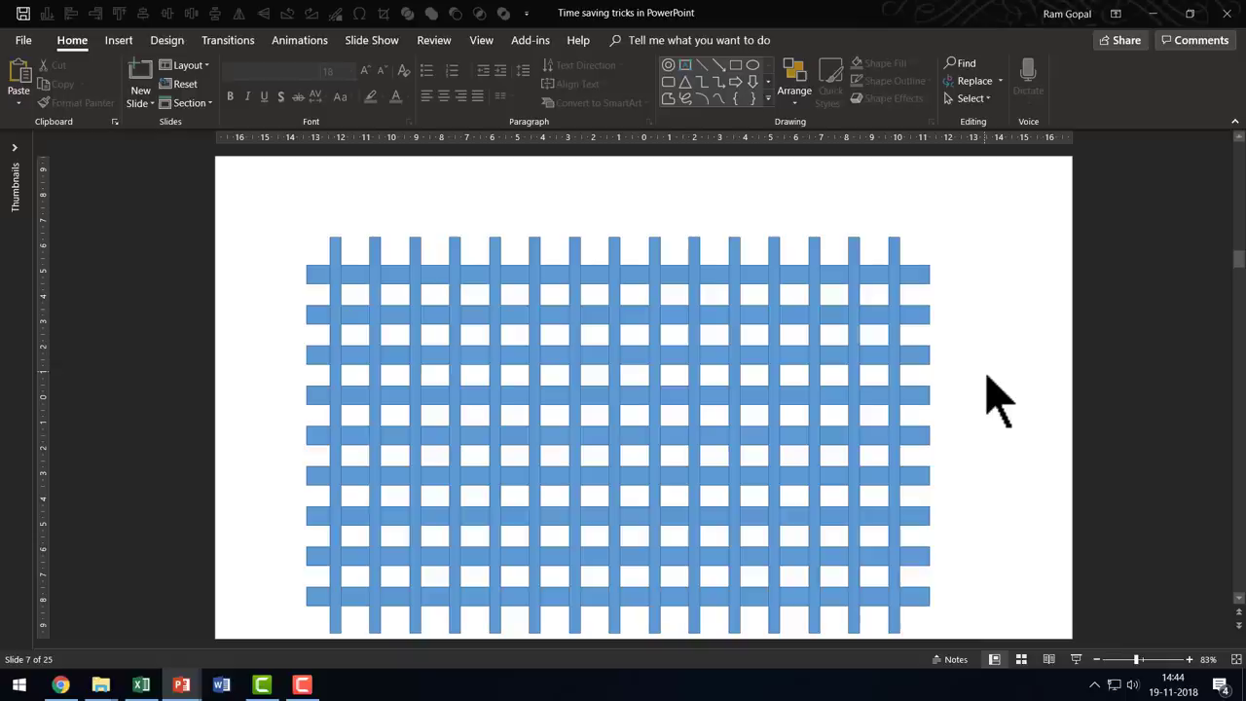
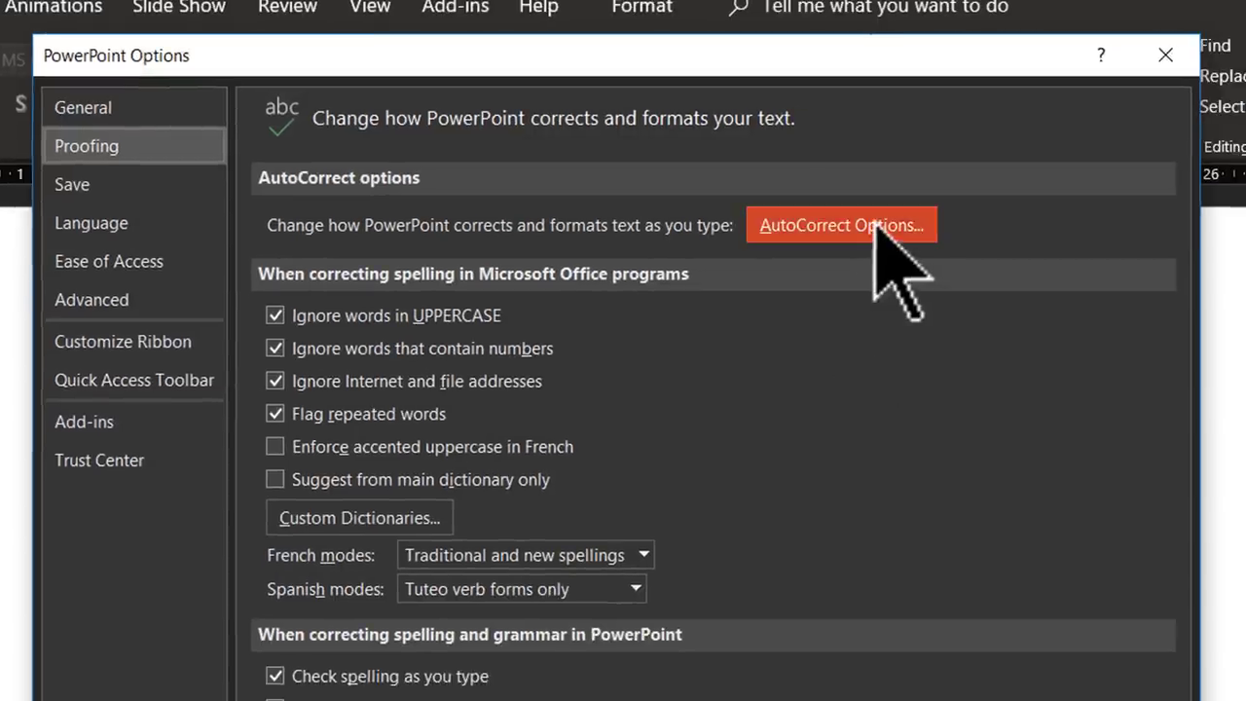
- Add an AutoCorrect entry that replaces "QQ" with "Quvenzhané" and save the options
{"action": "left_click", "coordinate": [906, 239]}
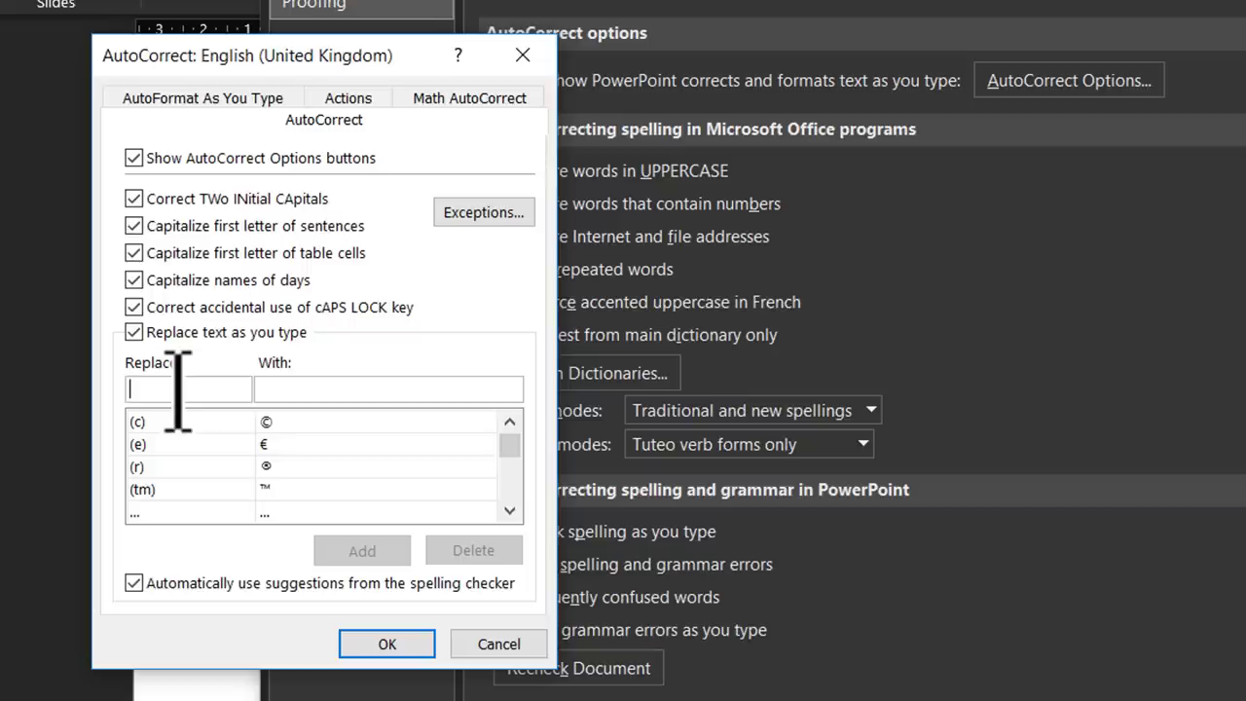
{"action": "type", "text": "QQ"}
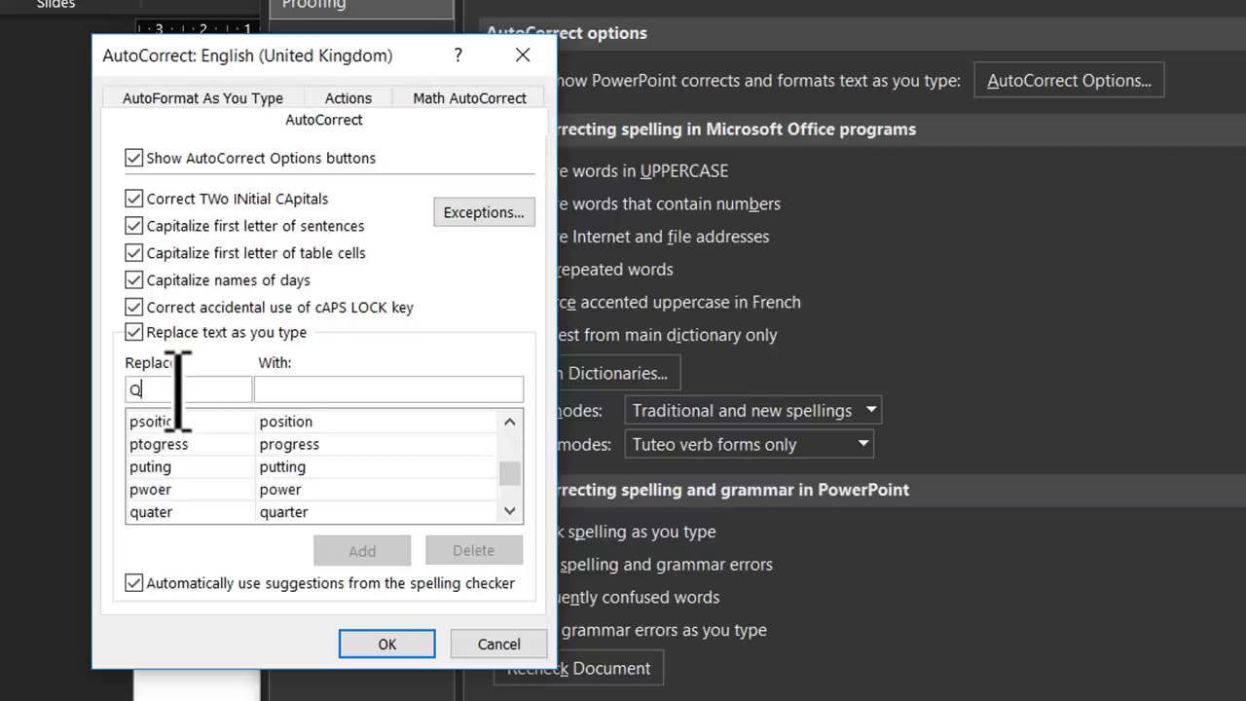
{"action": "left_click", "coordinate": [308, 391]}
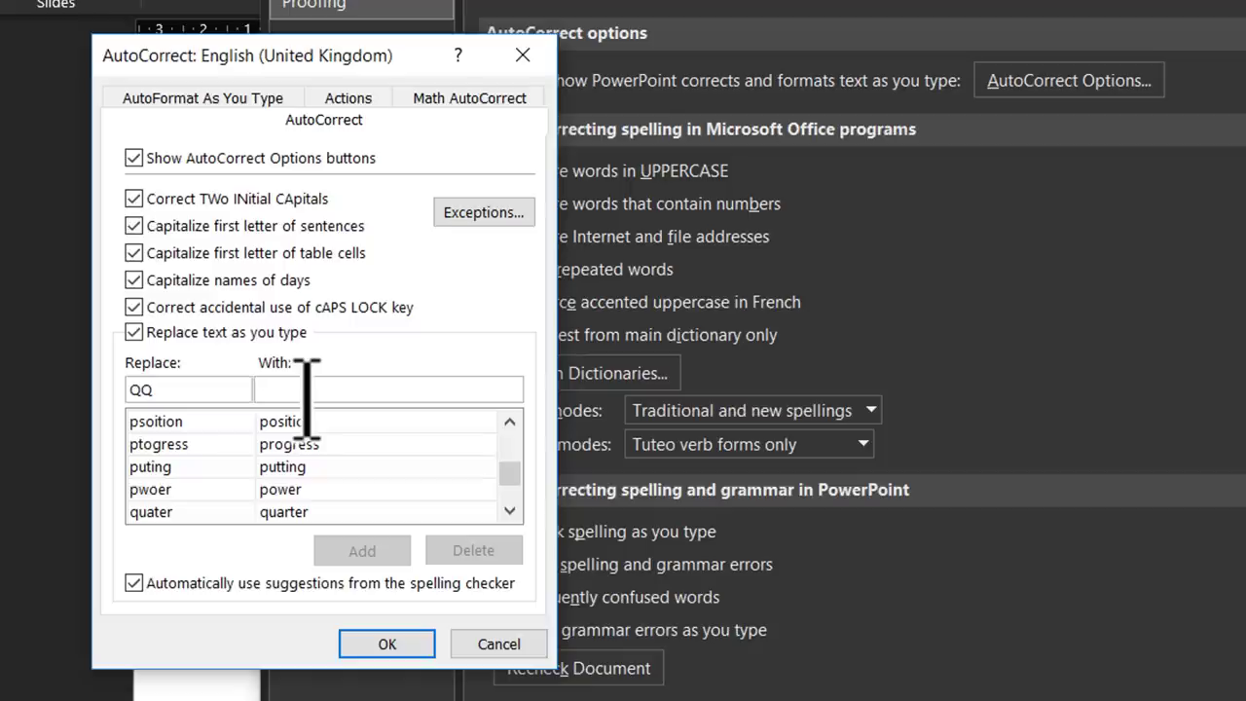
{"action": "type", "text": "Quvenzhané"}
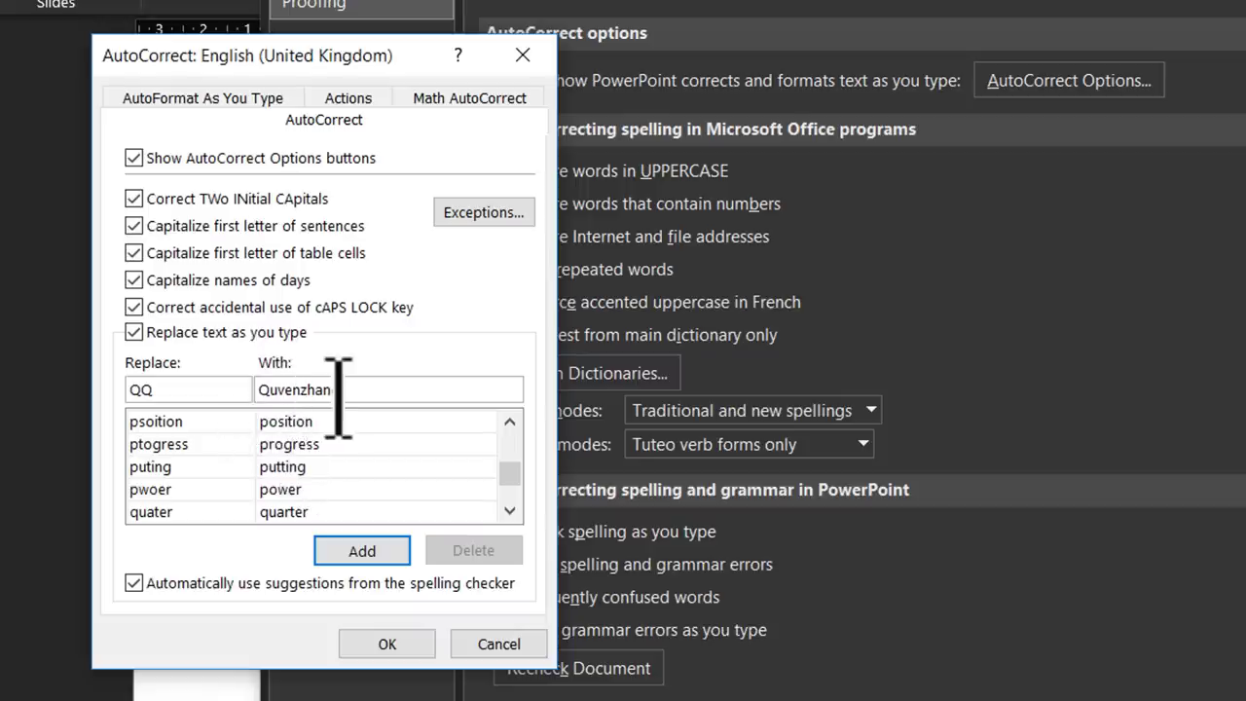
{"action": "type", "text": "é"}
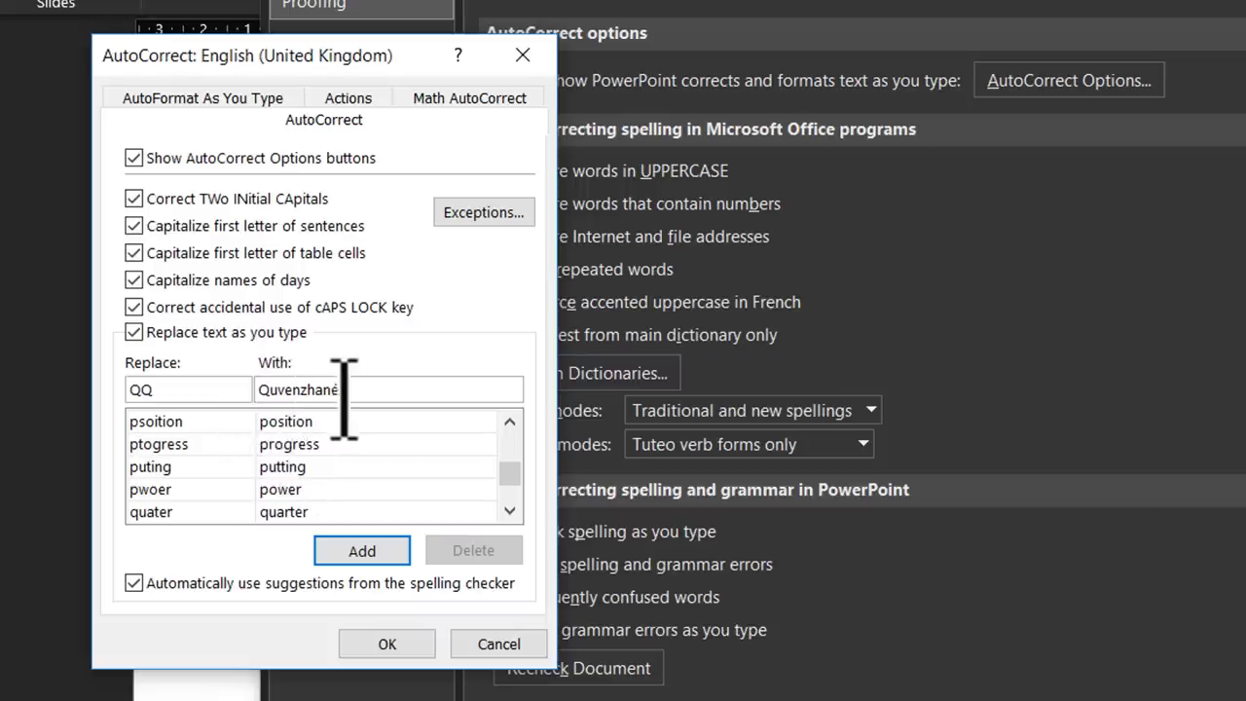
{"action": "left_click", "coordinate": [365, 552]}
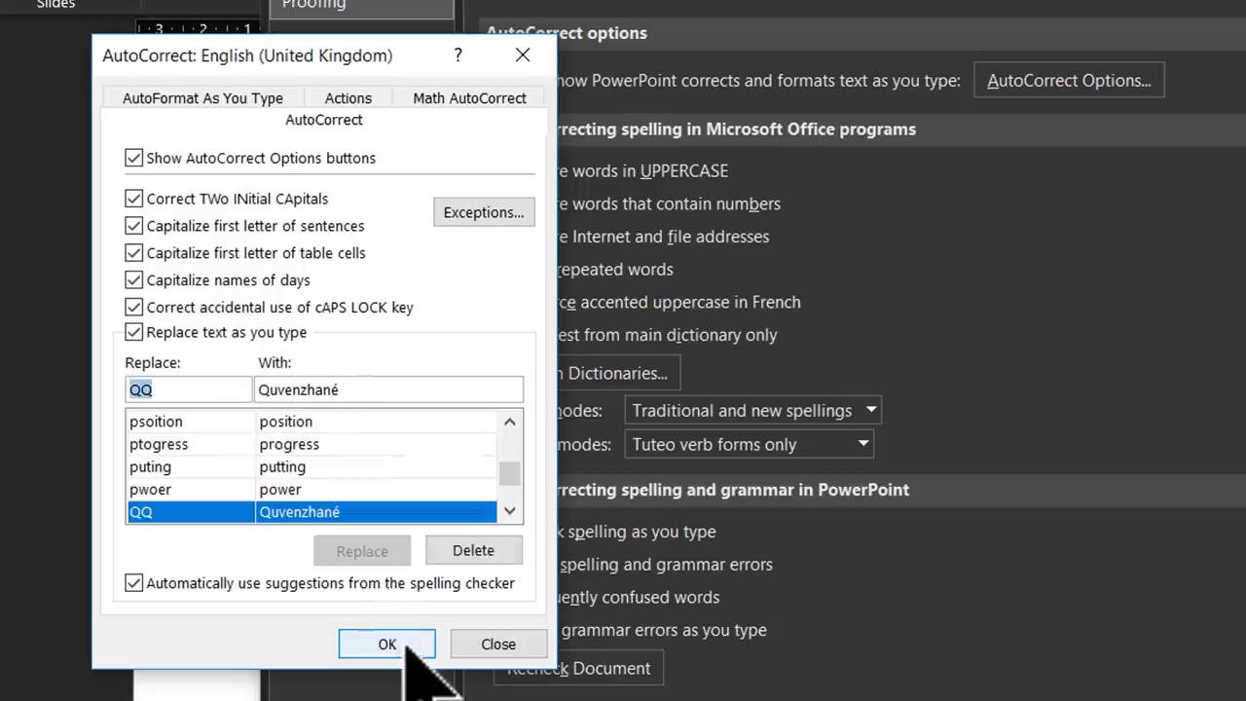
{"action": "left_click", "coordinate": [407, 642]}
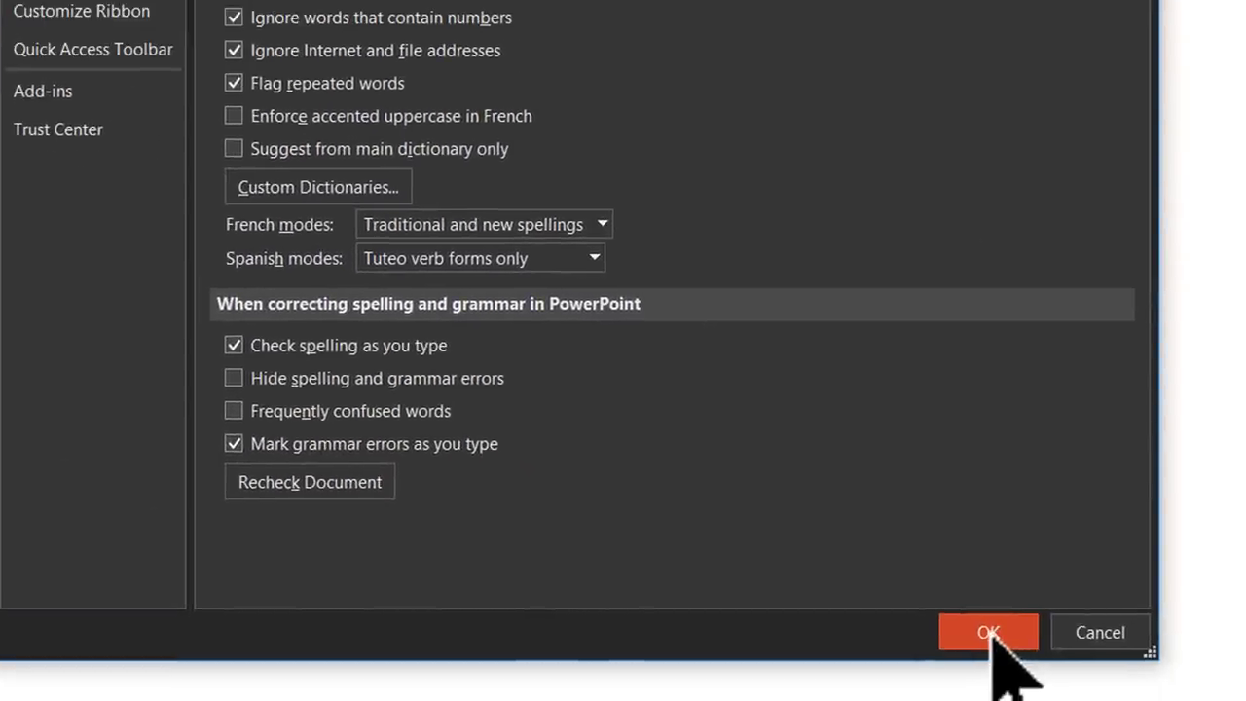
{"action": "left_click", "coordinate": [999, 638]}
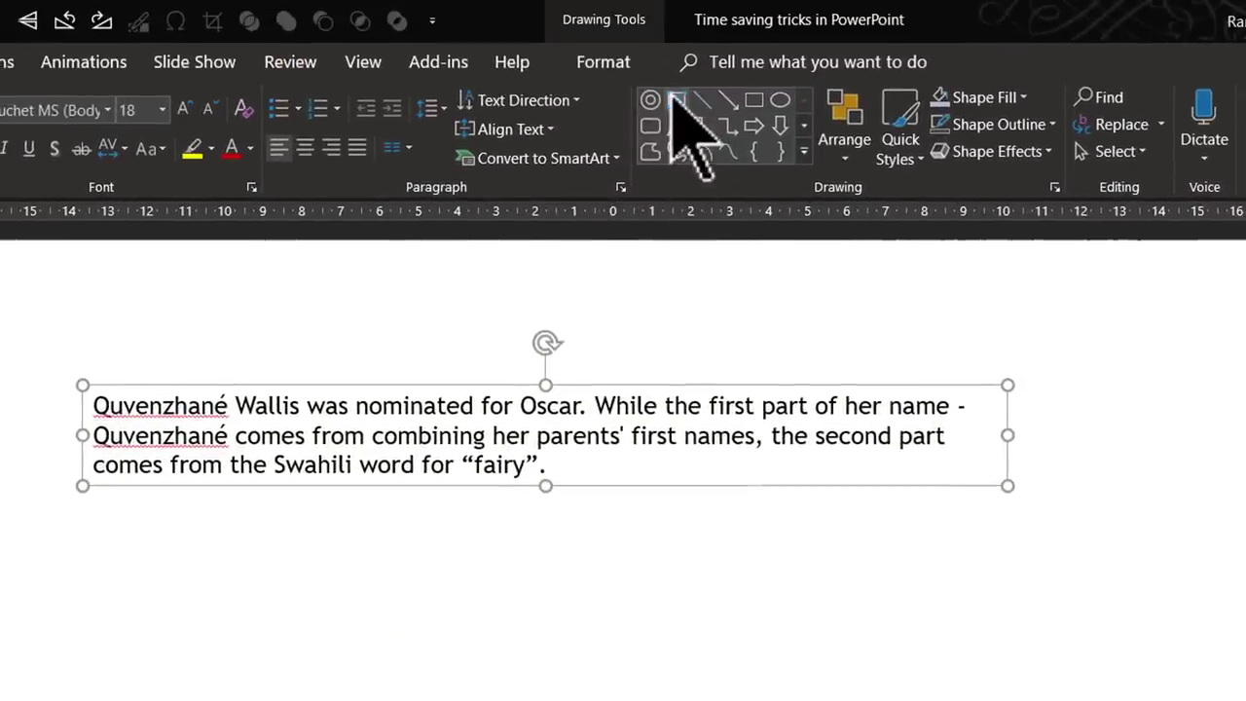
- Insert a text box below the paragraph and enter "QQ" to try the AutoCorrect entry
{"action": "left_click", "coordinate": [684, 105]}
{"action": "left_click", "coordinate": [375, 645]}
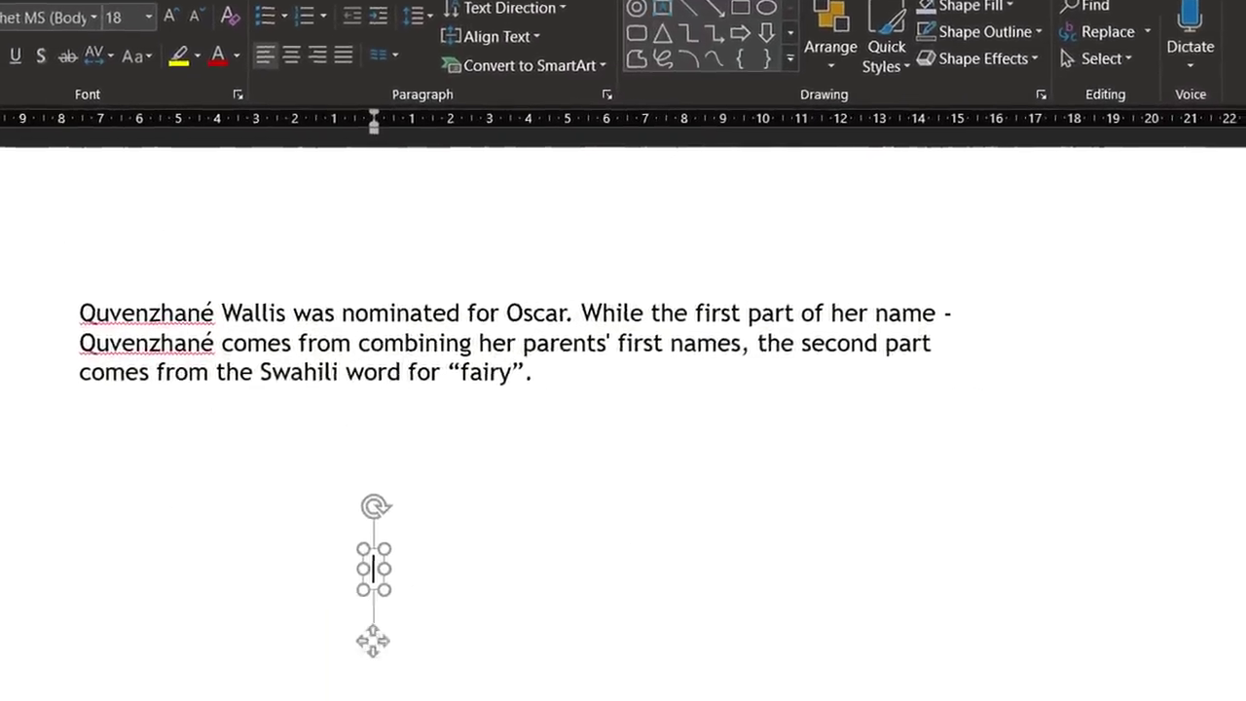
{"action": "type", "text": "QQ"}
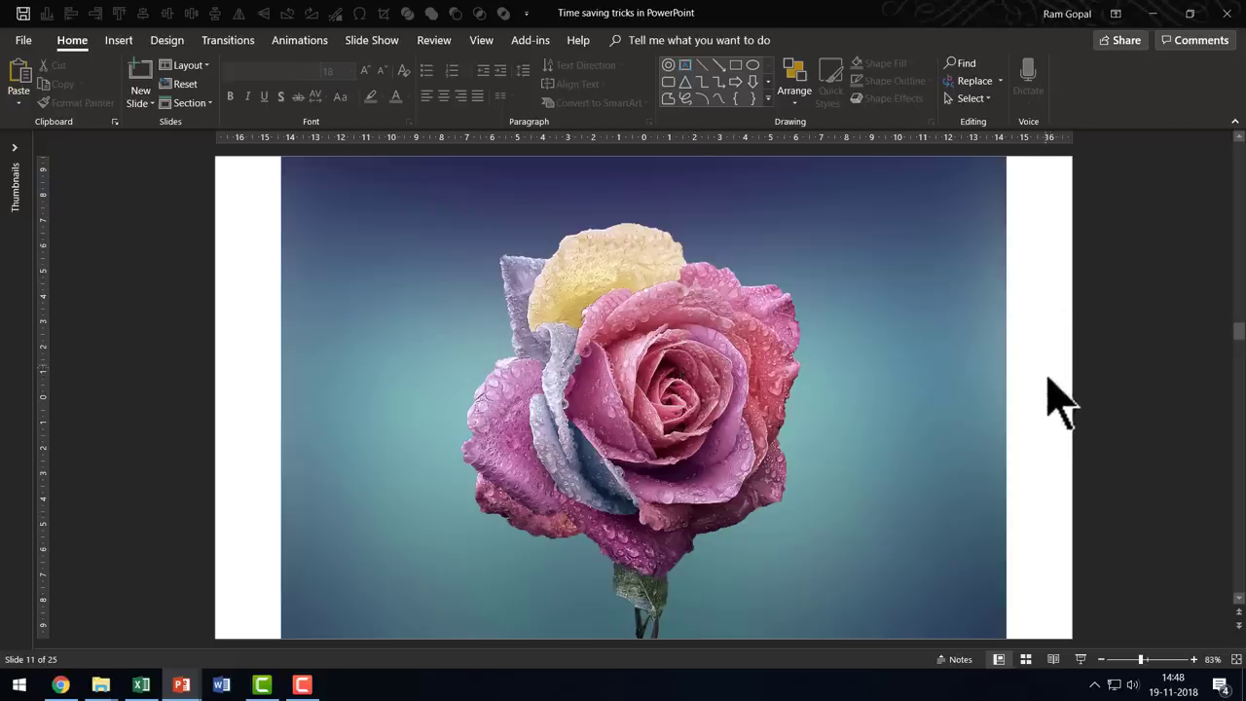
- Crop the rose picture to a 16:9 aspect ratio, then position and enlarge it to cover the whole slide
{"action": "left_click", "coordinate": [648, 343]}
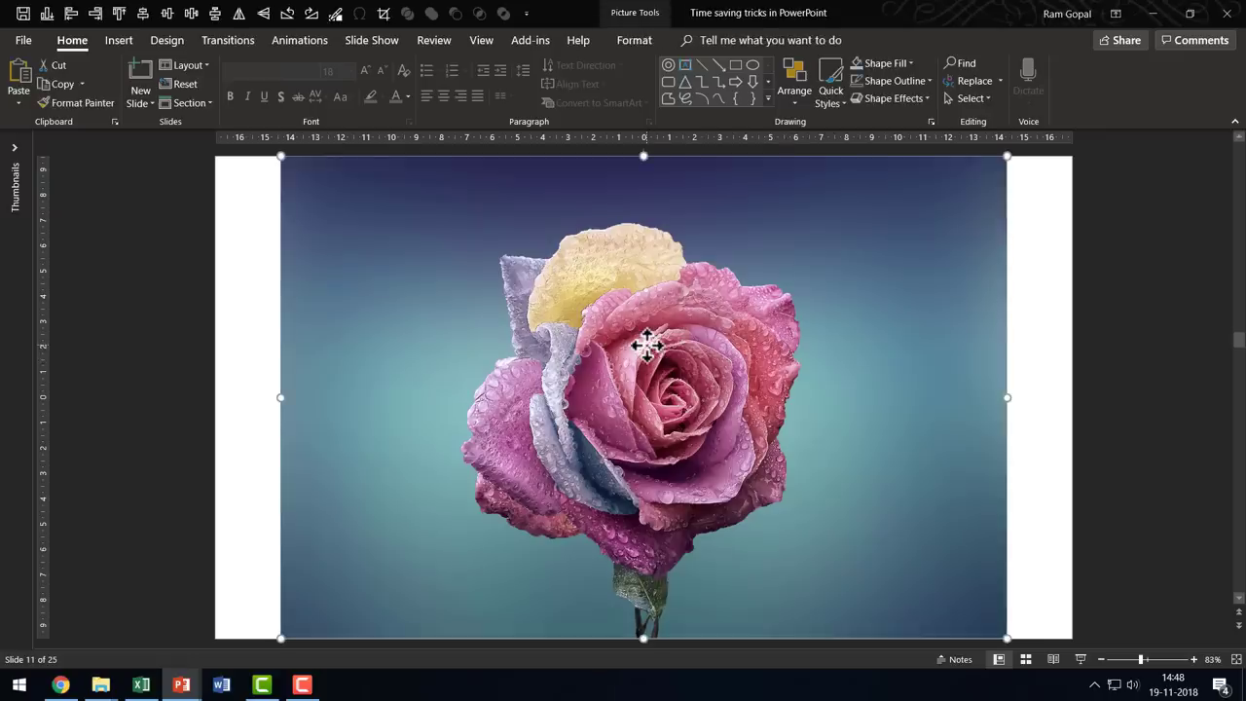
{"action": "left_click", "coordinate": [637, 41]}
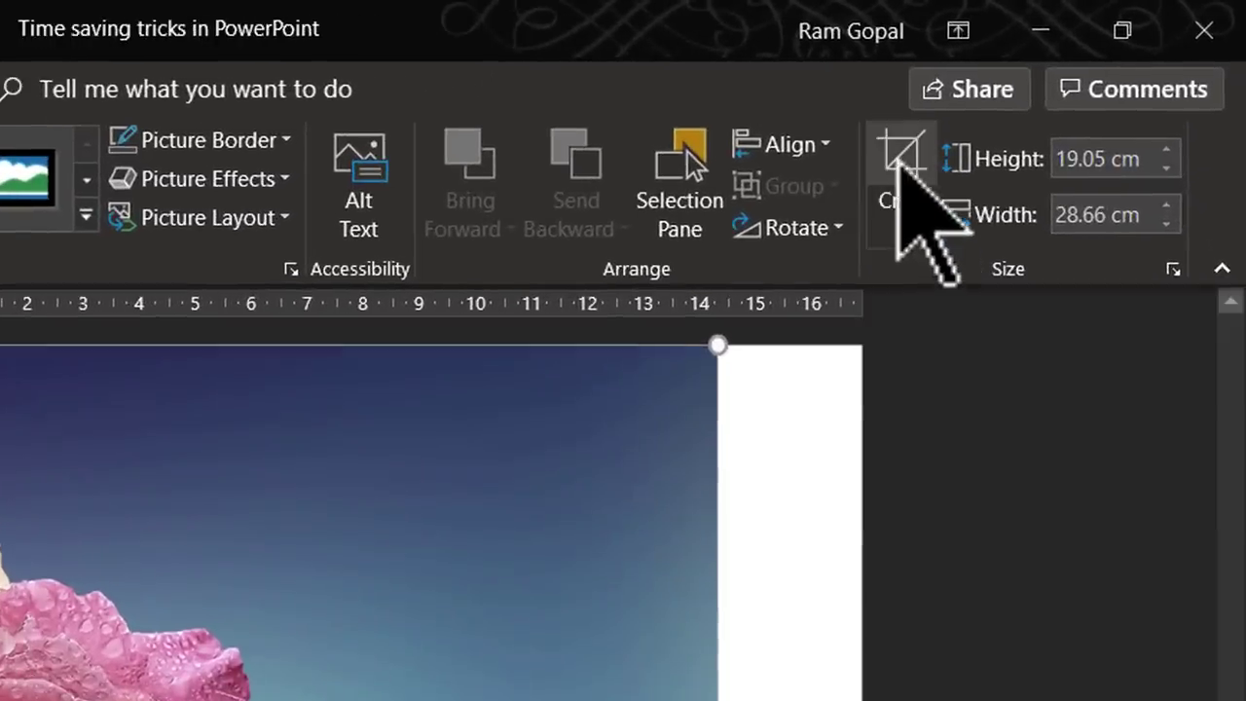
{"action": "left_click", "coordinate": [902, 231]}
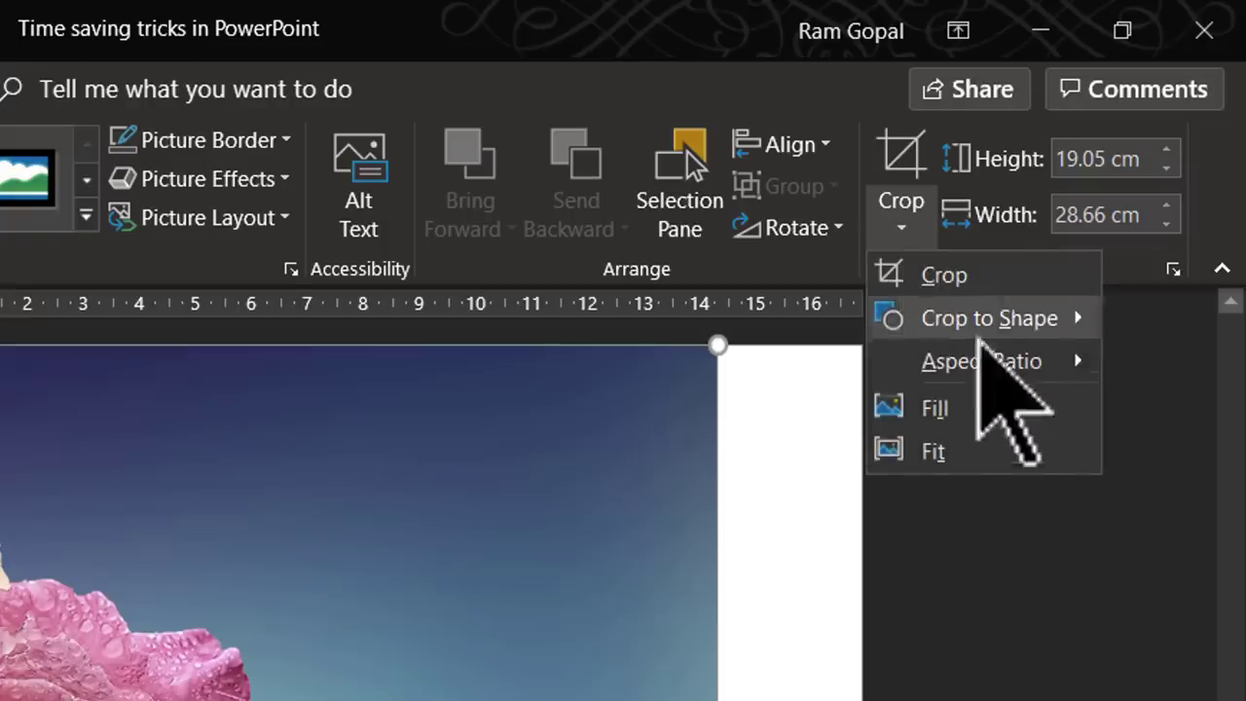
{"action": "mouse_move", "coordinate": [993, 361]}
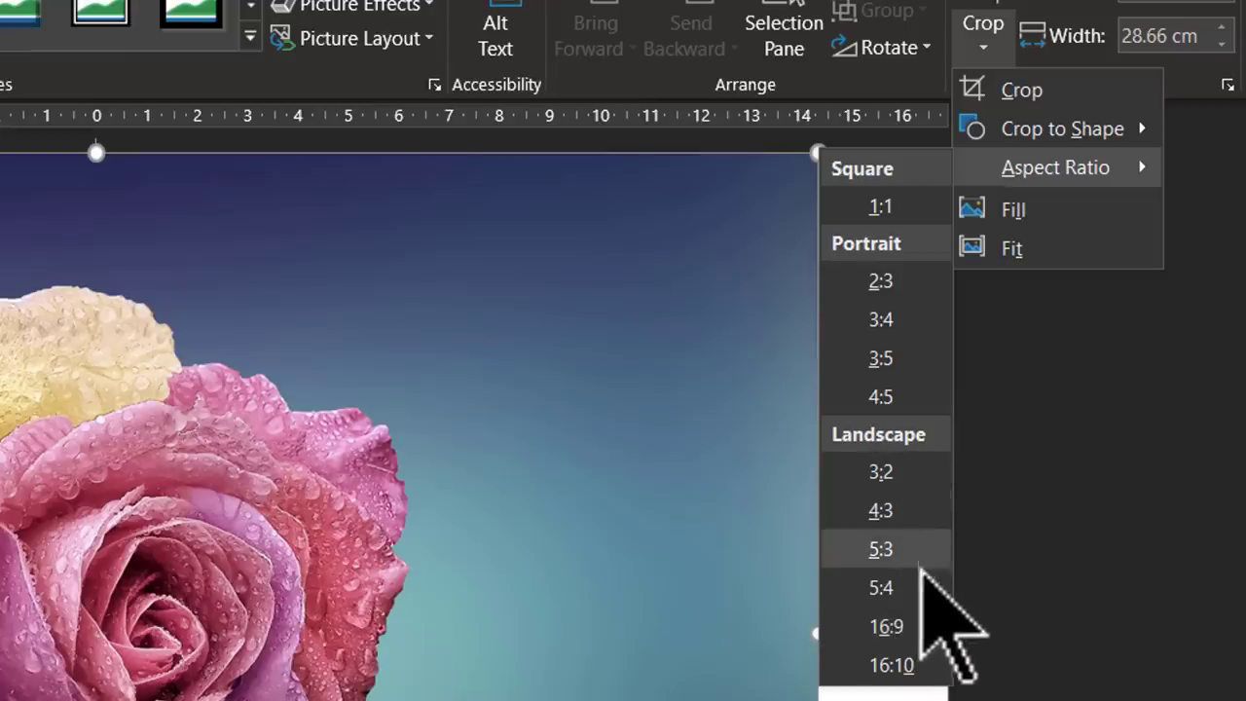
{"action": "left_click", "coordinate": [920, 627]}
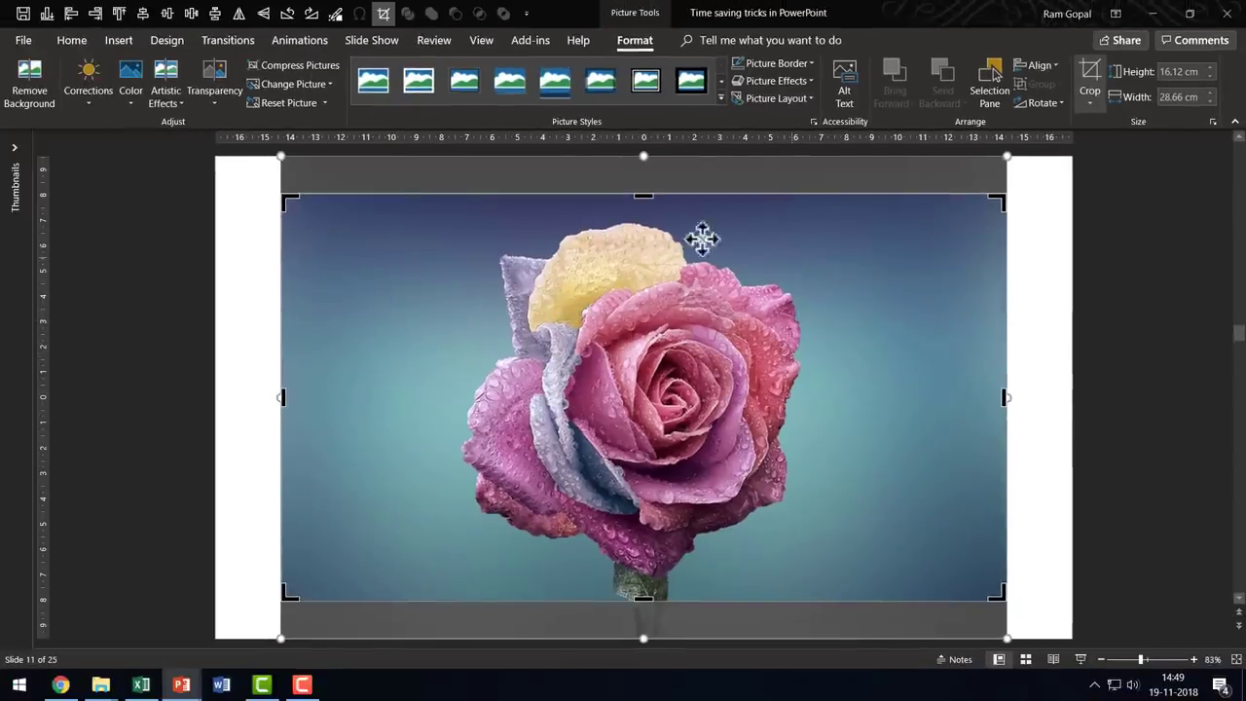
{"action": "left_click", "coordinate": [1071, 404]}
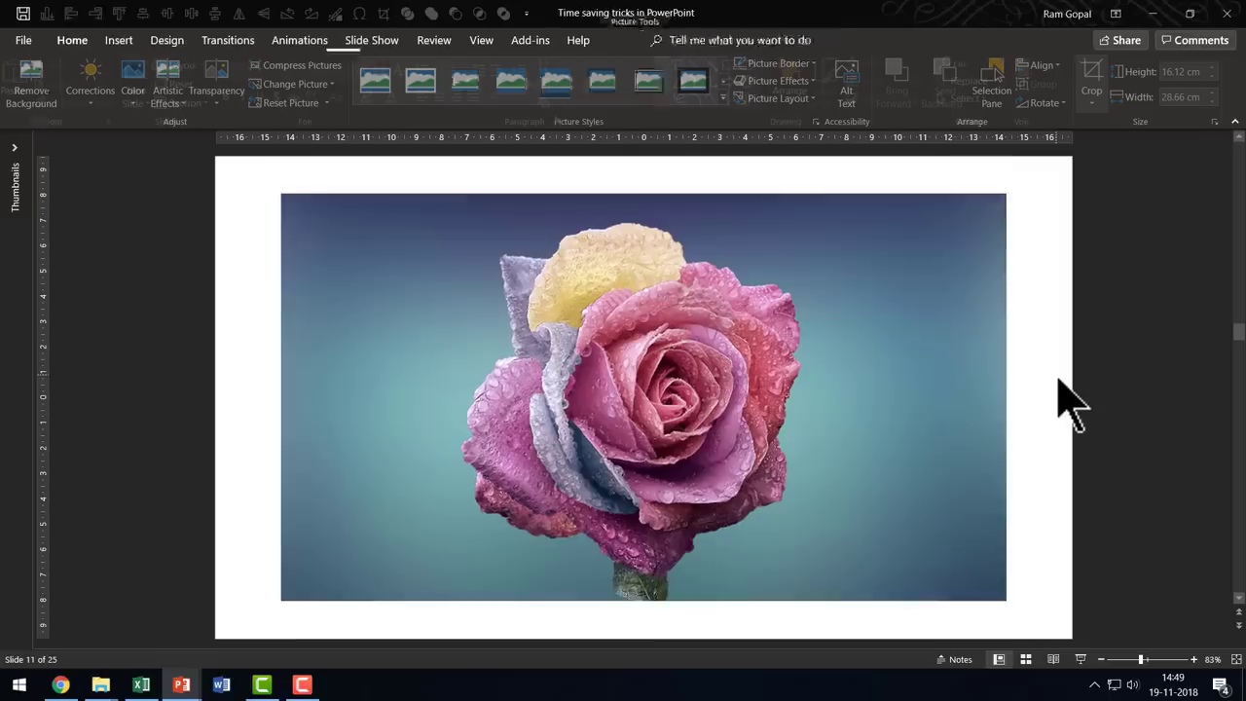
{"action": "left_click_drag", "start_coordinate": [779, 342], "coordinate": [713, 313]}
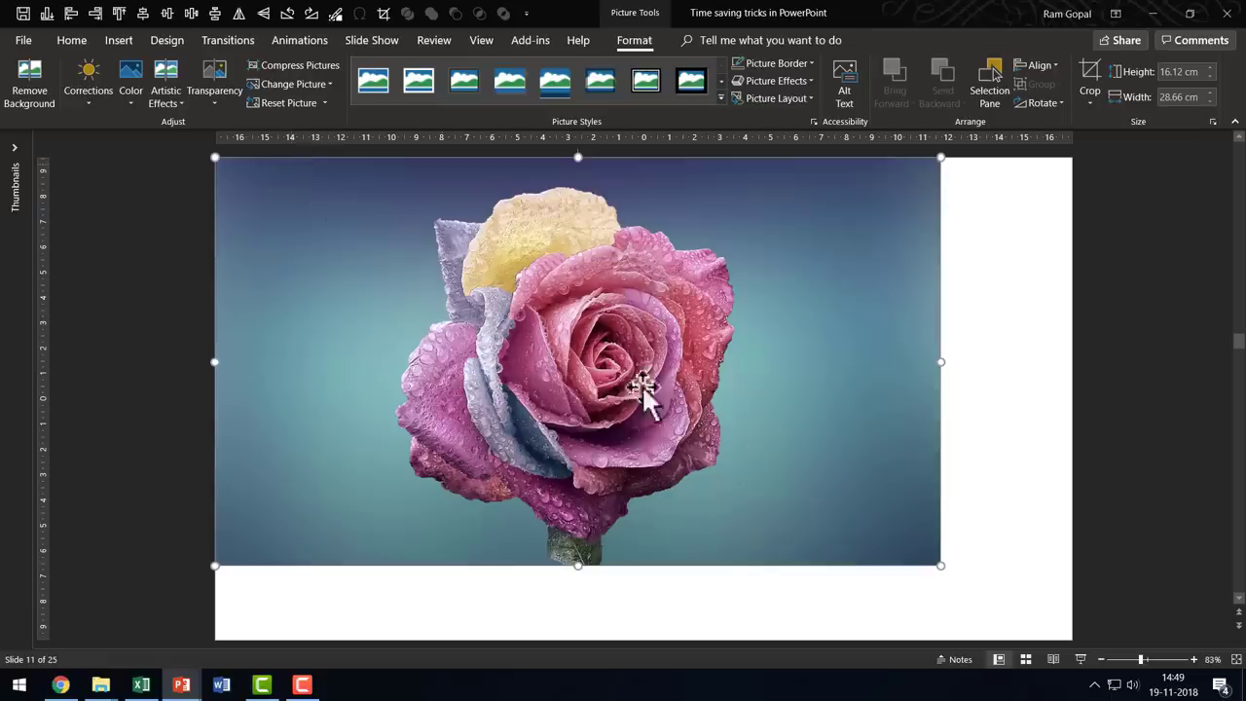
{"action": "left_click_drag", "start_coordinate": [940, 565], "coordinate": [1071, 639]}
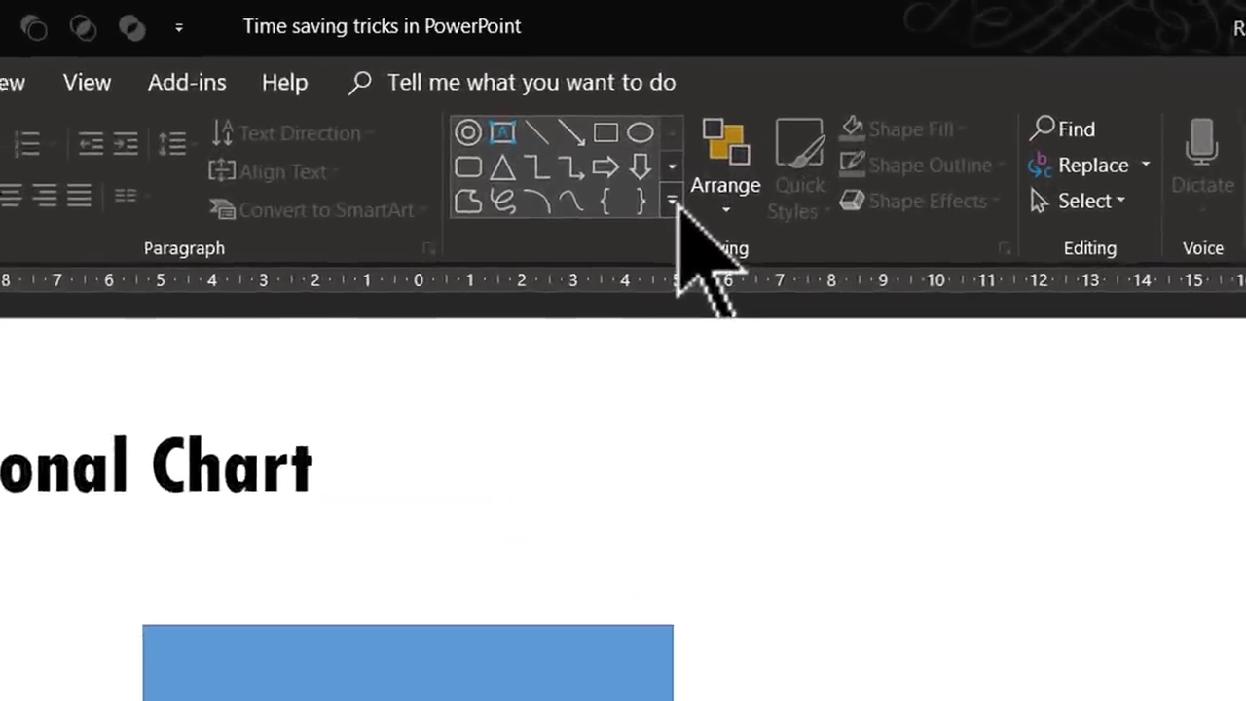
- Connect the organizational chart's top box to both second-level boxes with elbow arrow connectors
{"action": "left_click", "coordinate": [672, 200]}
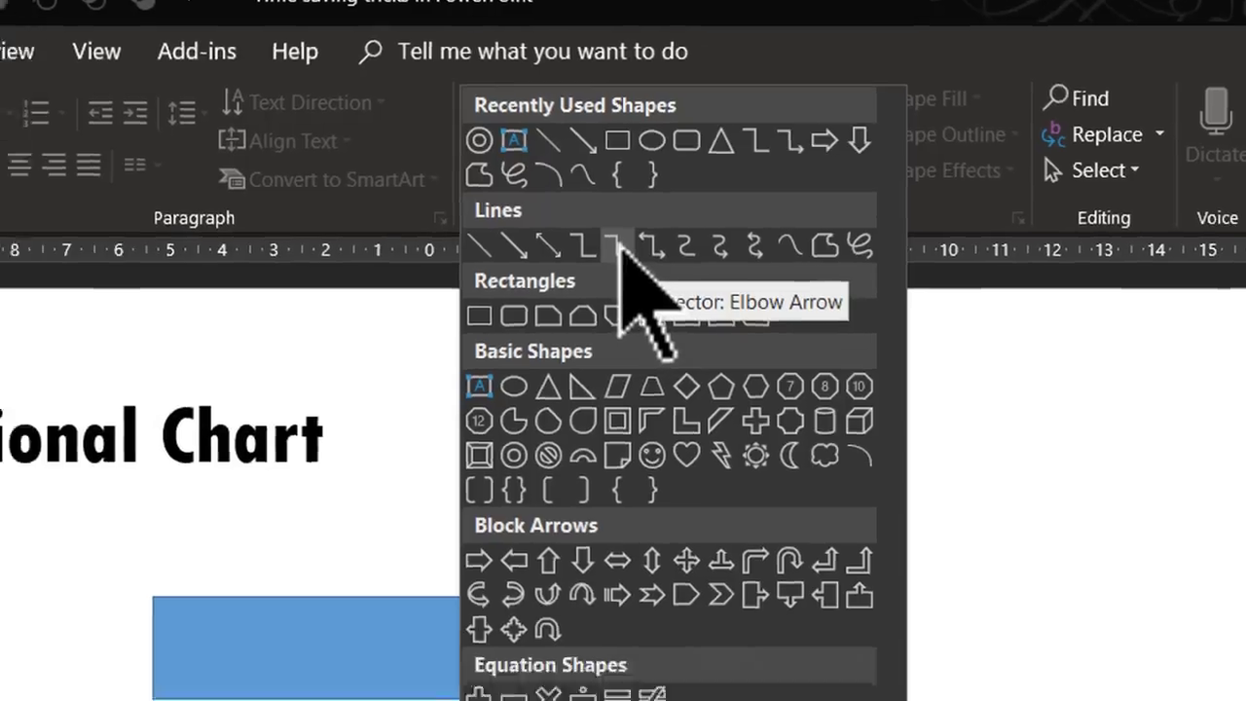
{"action": "left_click", "coordinate": [604, 285]}
{"action": "left_click_drag", "start_coordinate": [617, 289], "coordinate": [251, 342]}
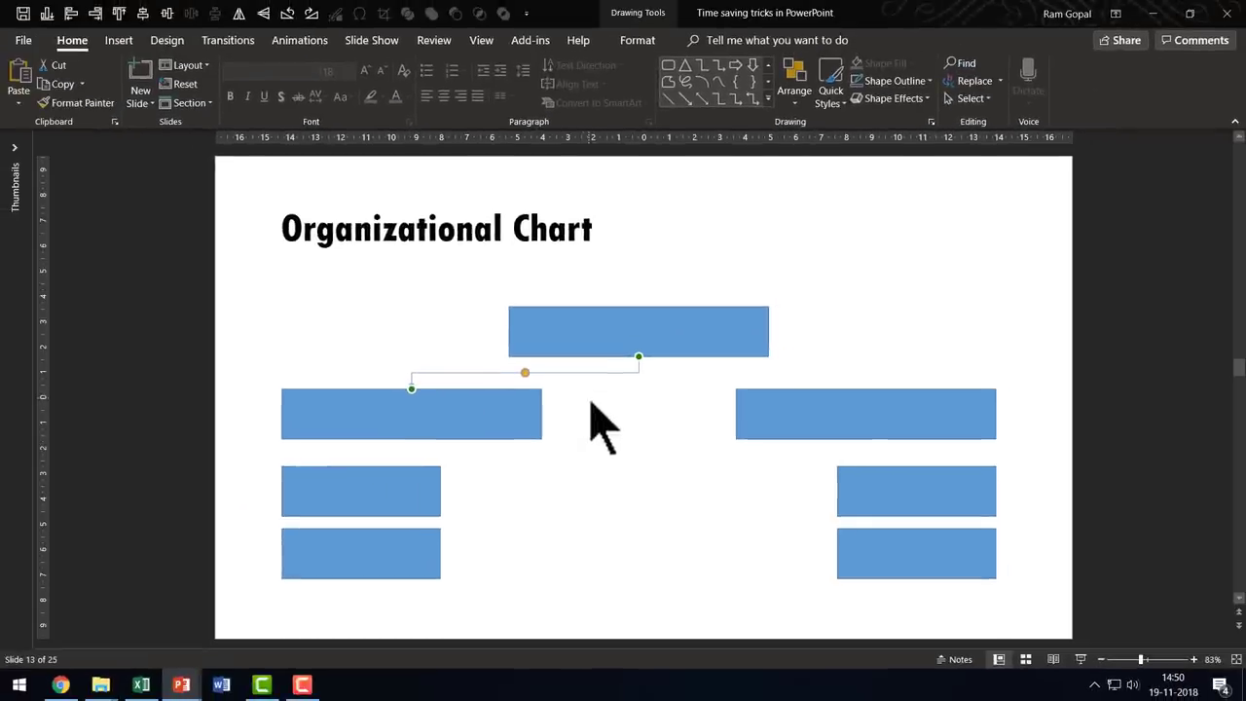
{"action": "left_click", "coordinate": [768, 103]}
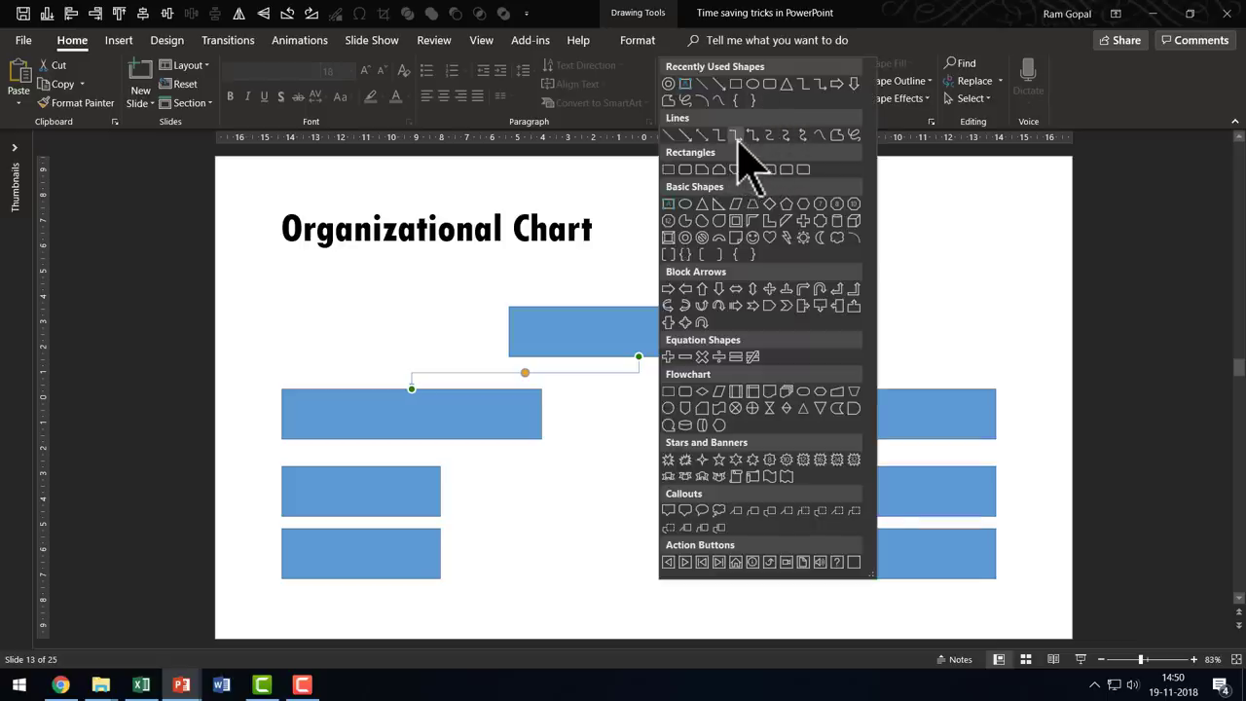
{"action": "left_click", "coordinate": [736, 136]}
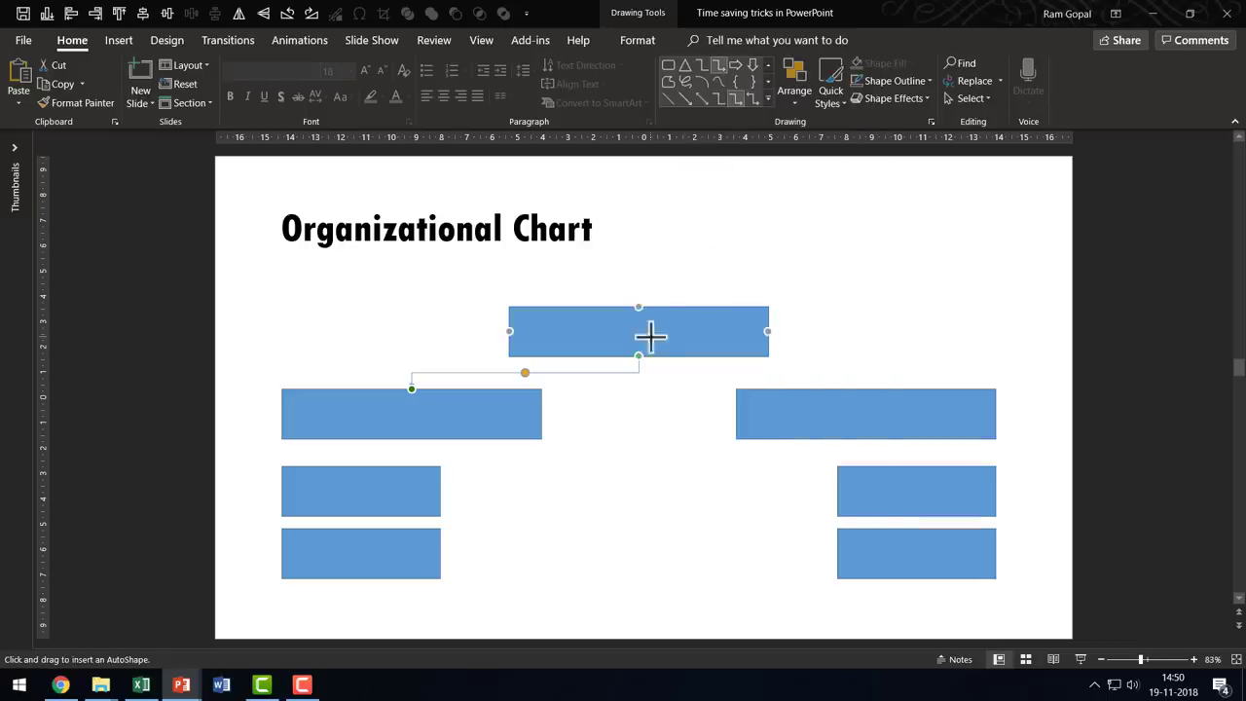
{"action": "left_click_drag", "start_coordinate": [638, 356], "coordinate": [866, 388]}
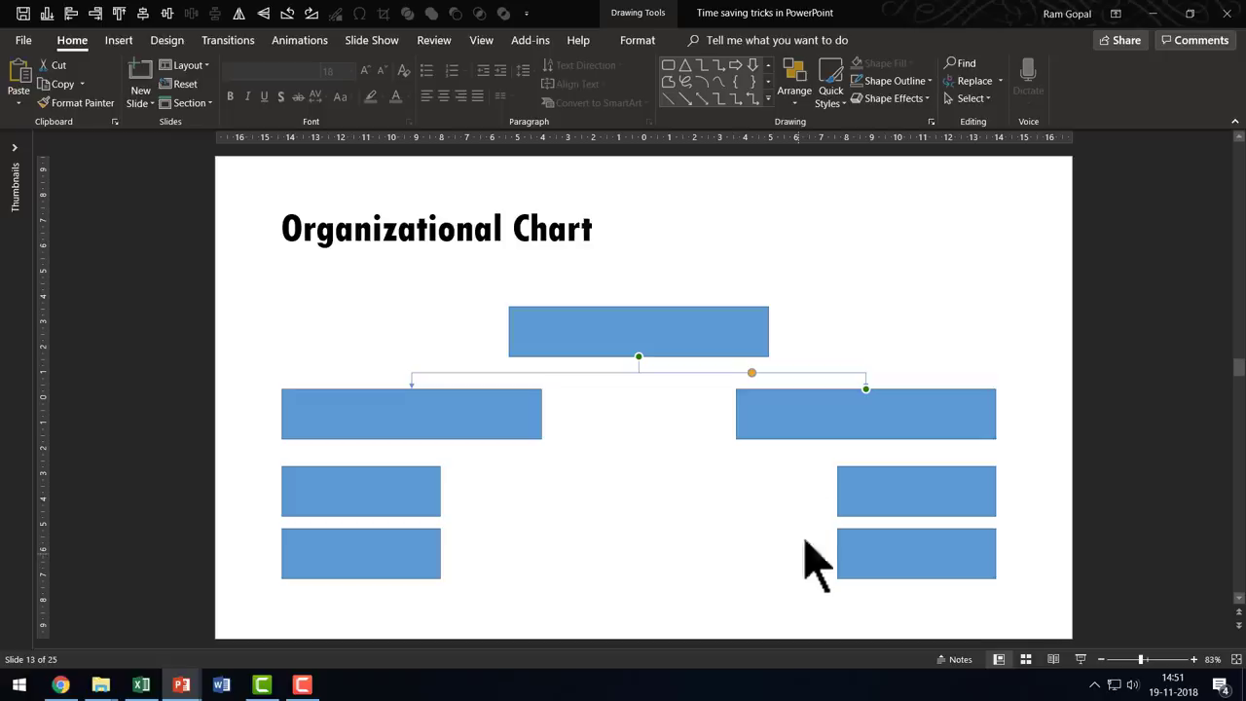
- Delete the two elbow arrow connectors below the chart's top box
{"action": "left_click", "coordinate": [422, 308]}
{"action": "mouse_move", "coordinate": [421, 305]}
{"action": "left_mouse_down"}
{"action": "mouse_move", "coordinate": [328, 292]}
{"action": "mouse_move", "coordinate": [341, 326]}
{"action": "left_mouse_up"}
{"action": "key", "text": "Delete"}
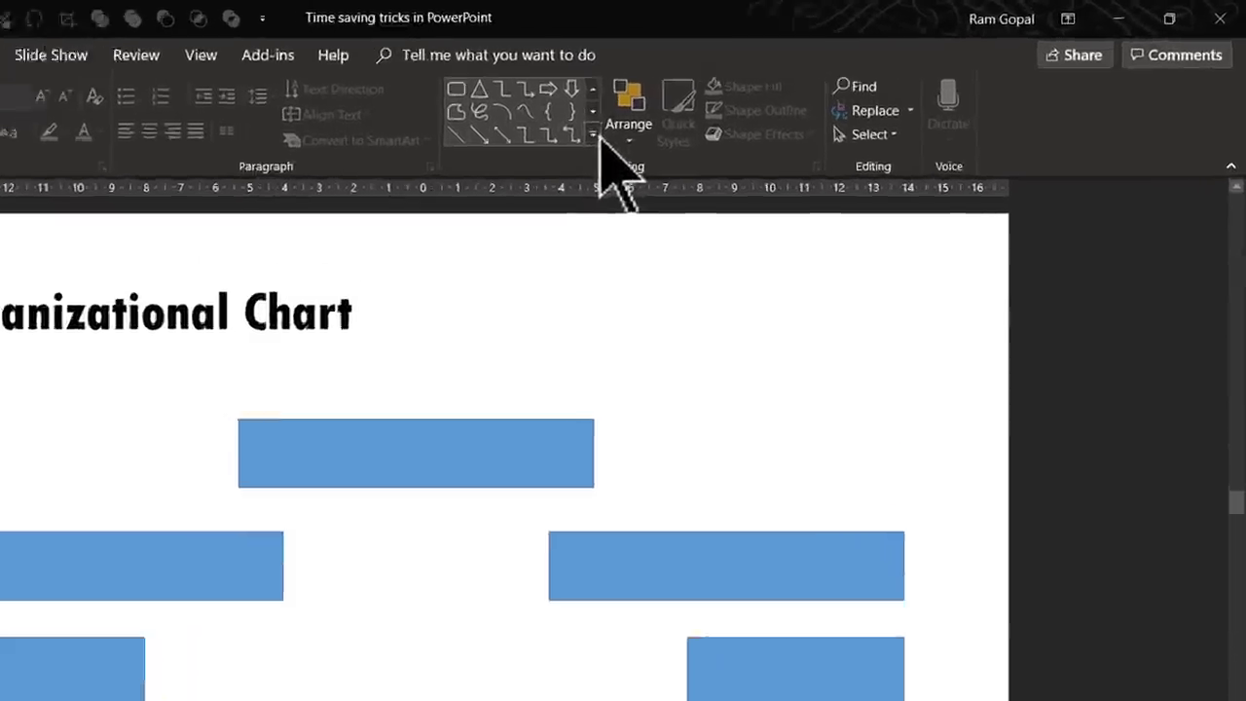
- Bring up the Lock Drawing Mode option for the elbow arrow connector
{"action": "left_click", "coordinate": [768, 98]}
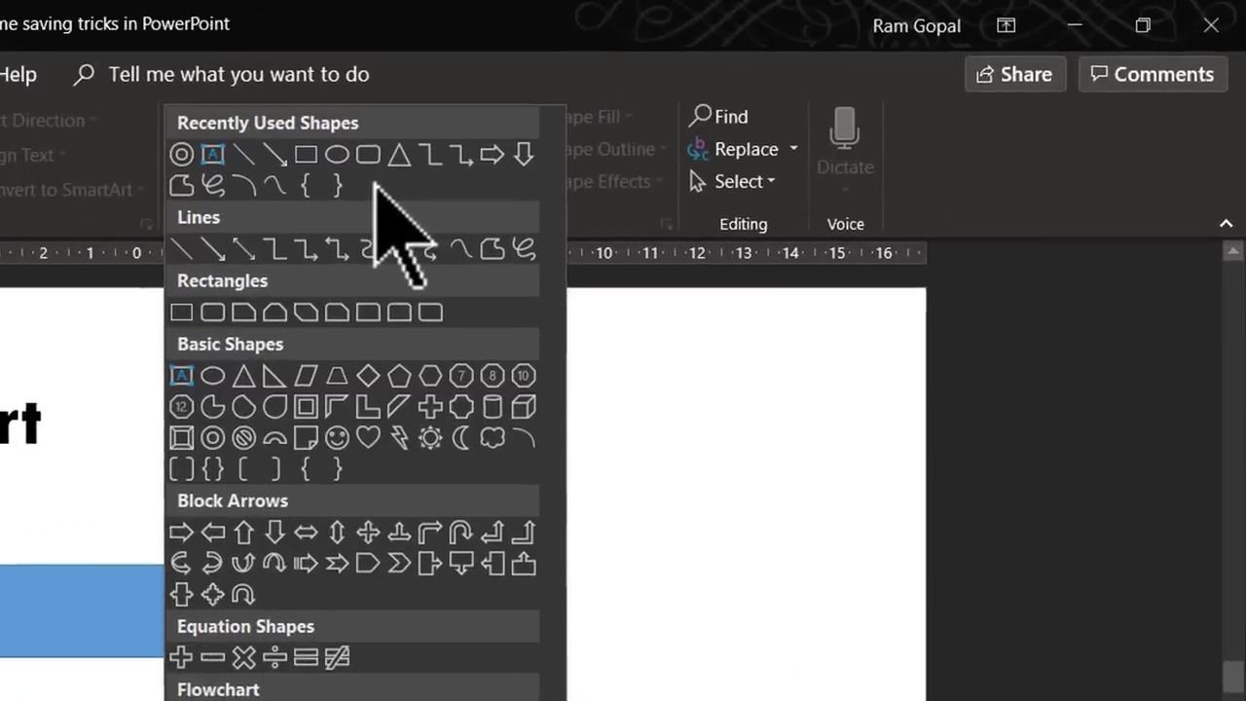
{"action": "right_click", "coordinate": [310, 255]}
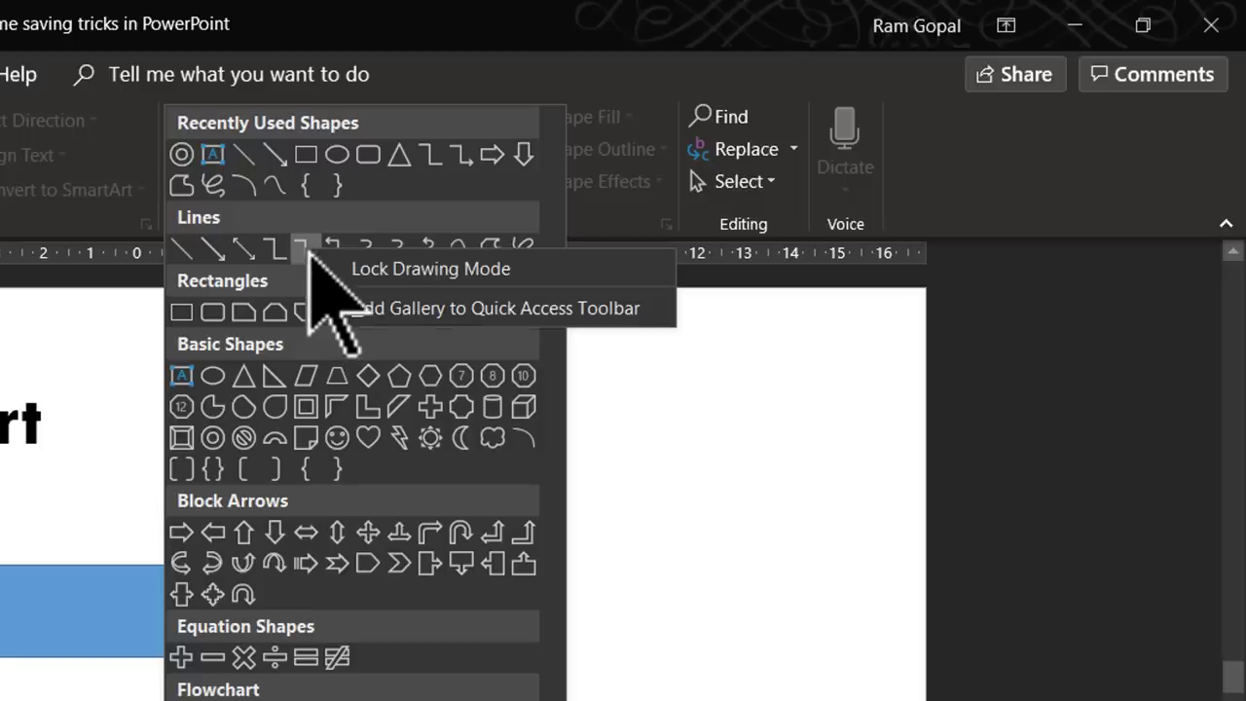